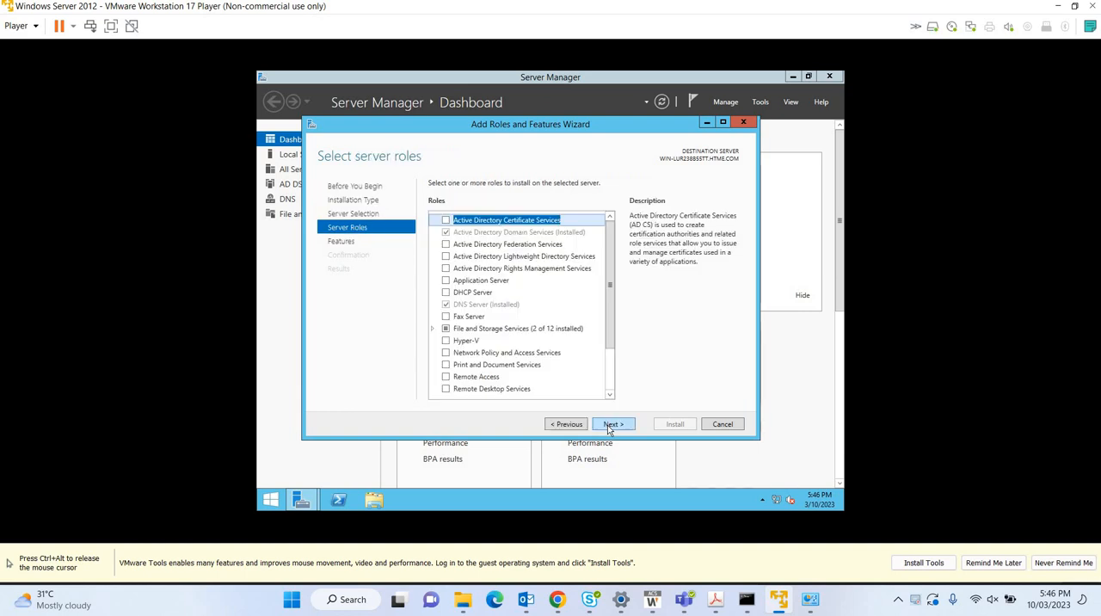
# Step: Install the Active Directory Lightweight Directory Services role with its required management tools, keeping the default features
pyautogui.click(446, 258)
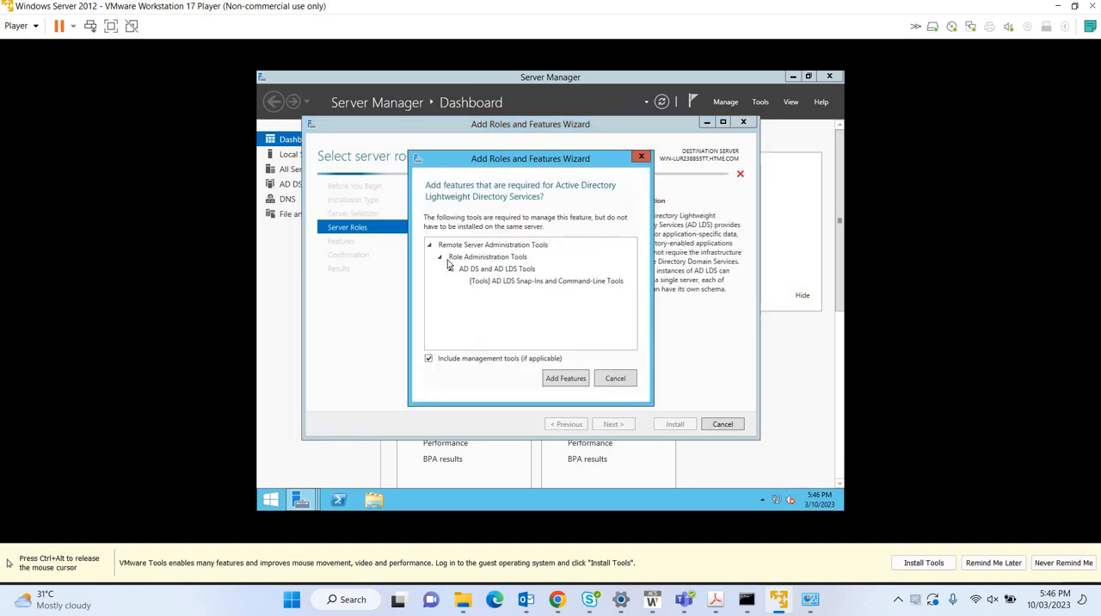
pyautogui.click(564, 379)
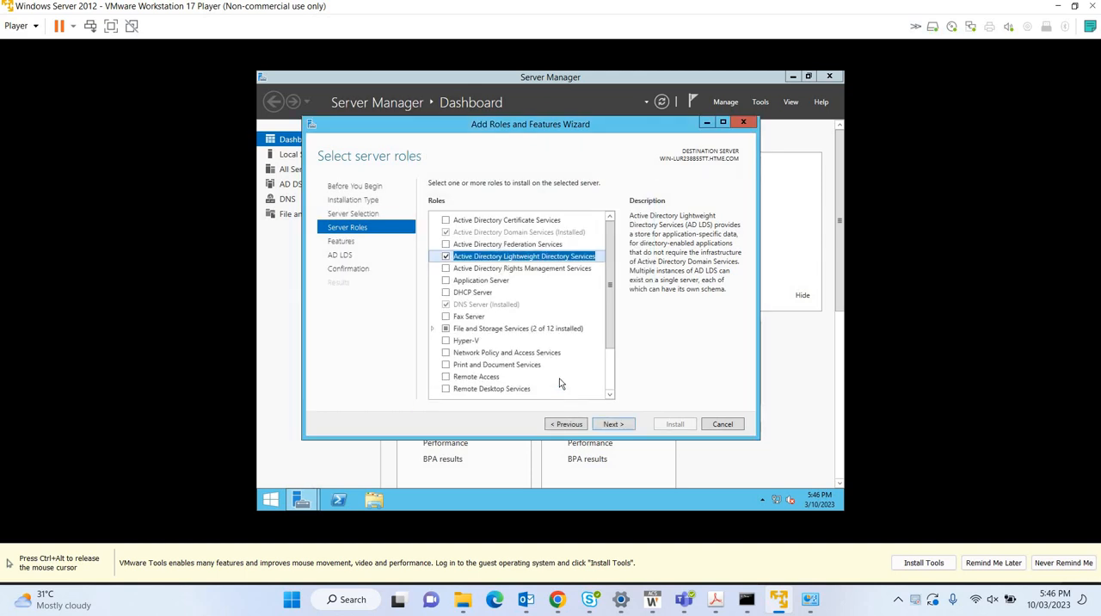
pyautogui.click(621, 425)
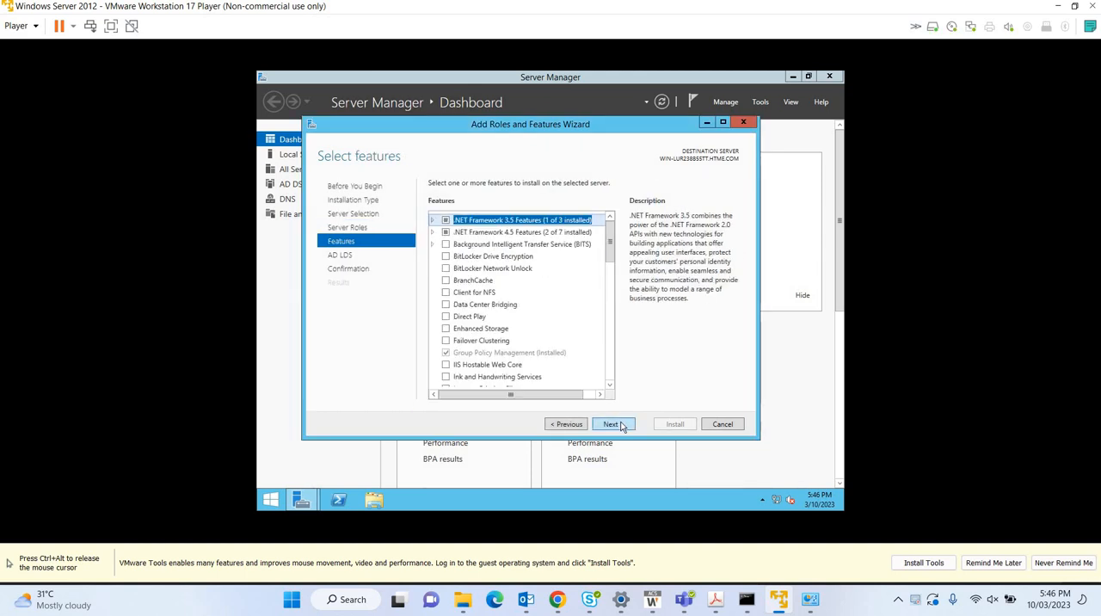
pyautogui.click(612, 424)
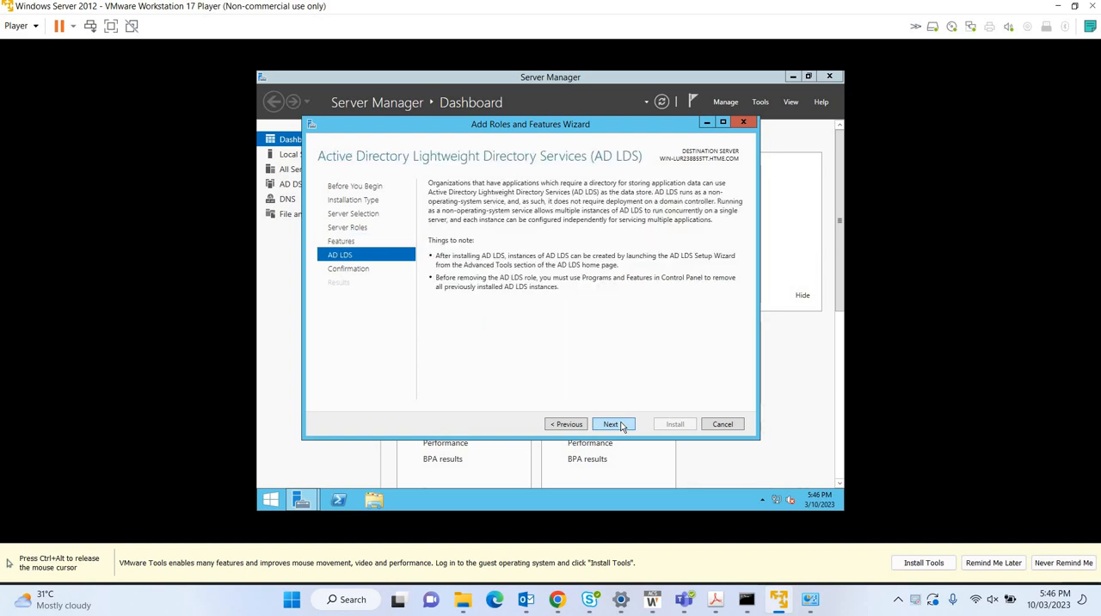
pyautogui.click(621, 426)
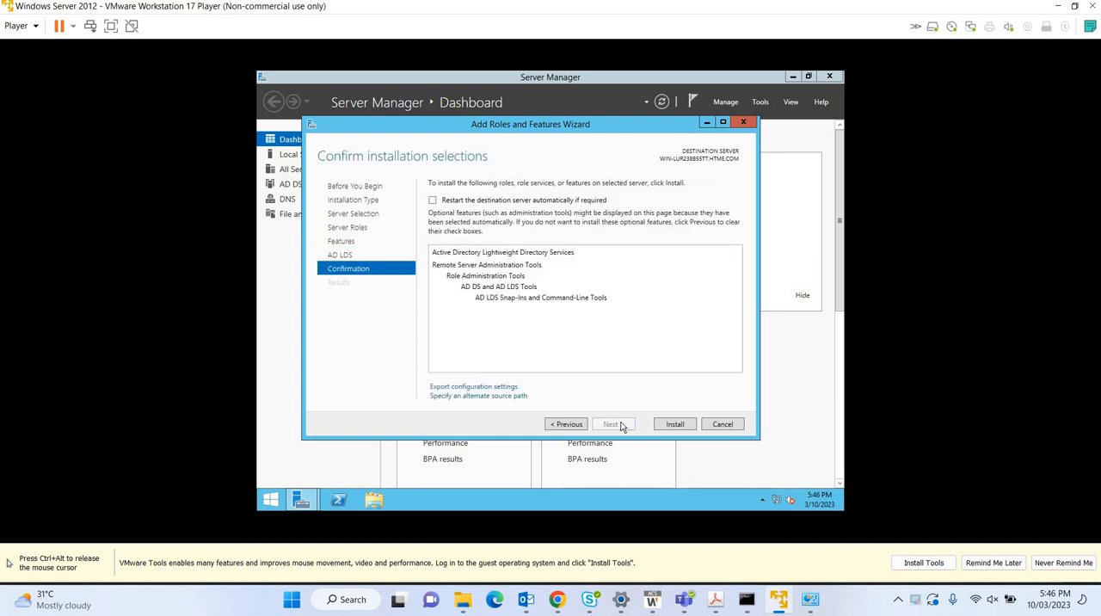
pyautogui.click(677, 425)
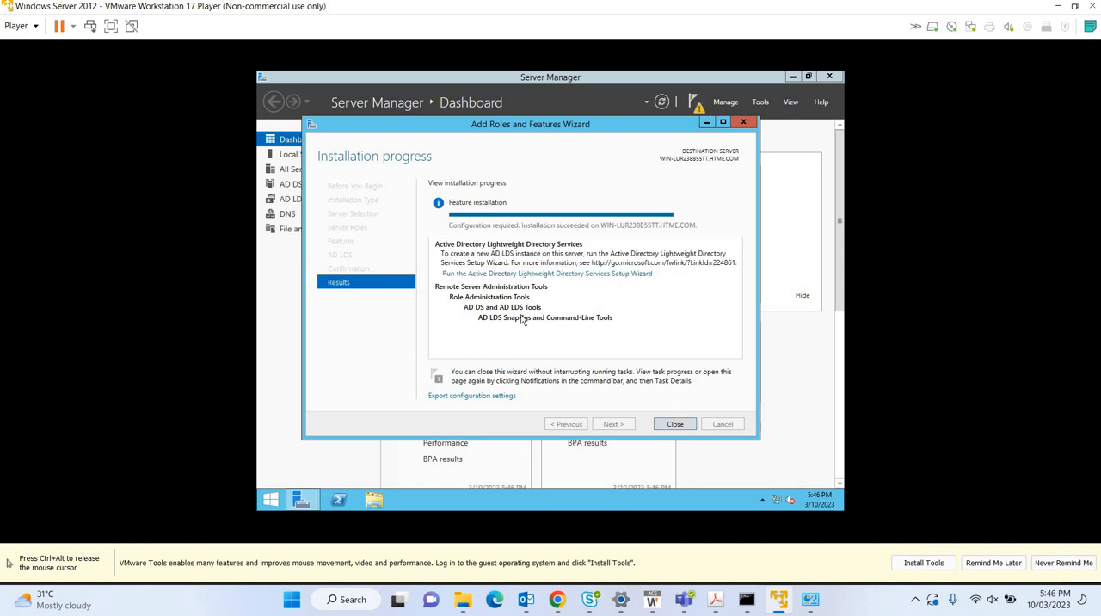
# Step: Start the AD LDS setup for a unique instance, keeping the name instance1 and the default LDAP and SSL ports
pyautogui.click(576, 273)
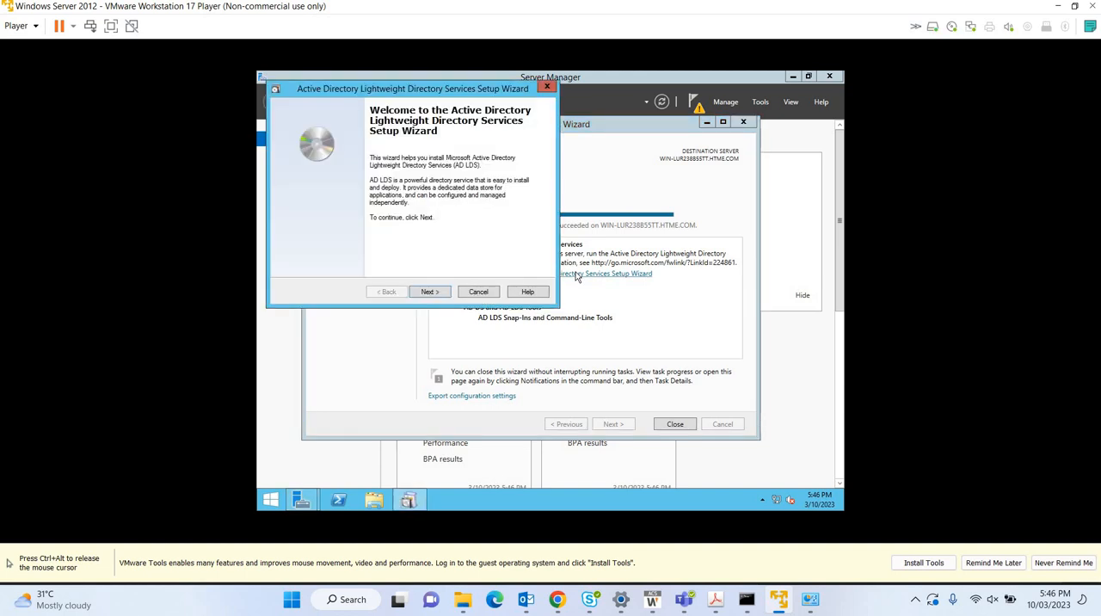
pyautogui.click(428, 292)
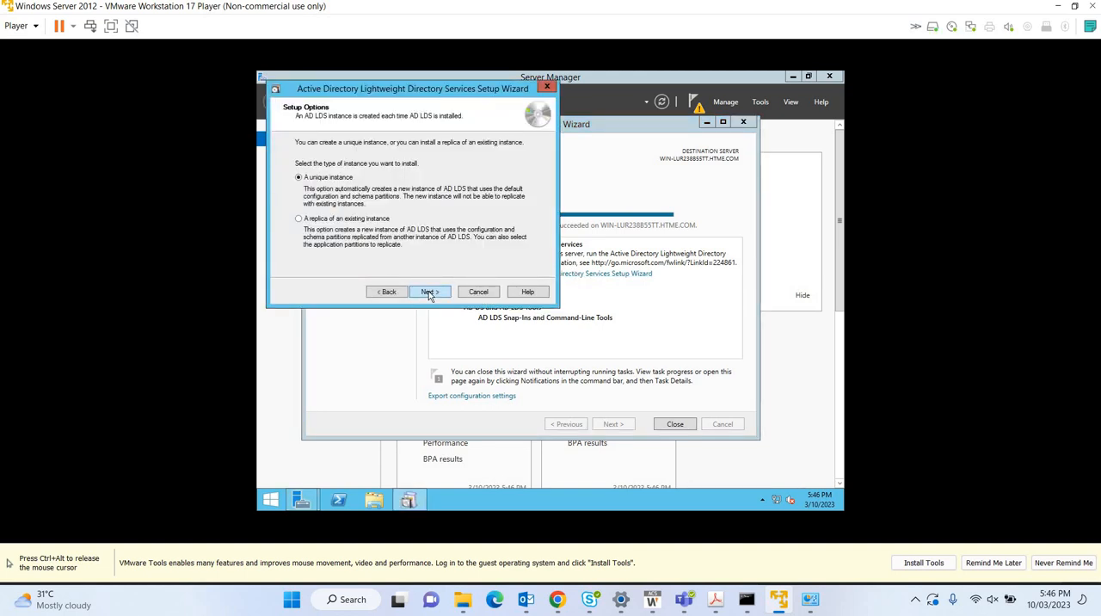
pyautogui.click(428, 292)
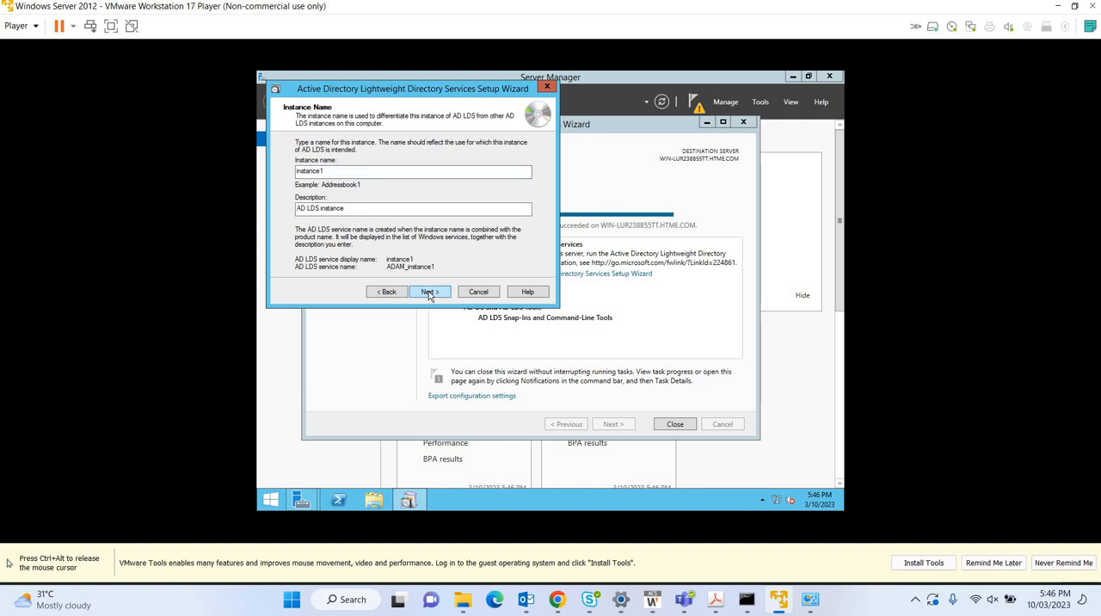
pyautogui.click(428, 292)
pyautogui.click(429, 292)
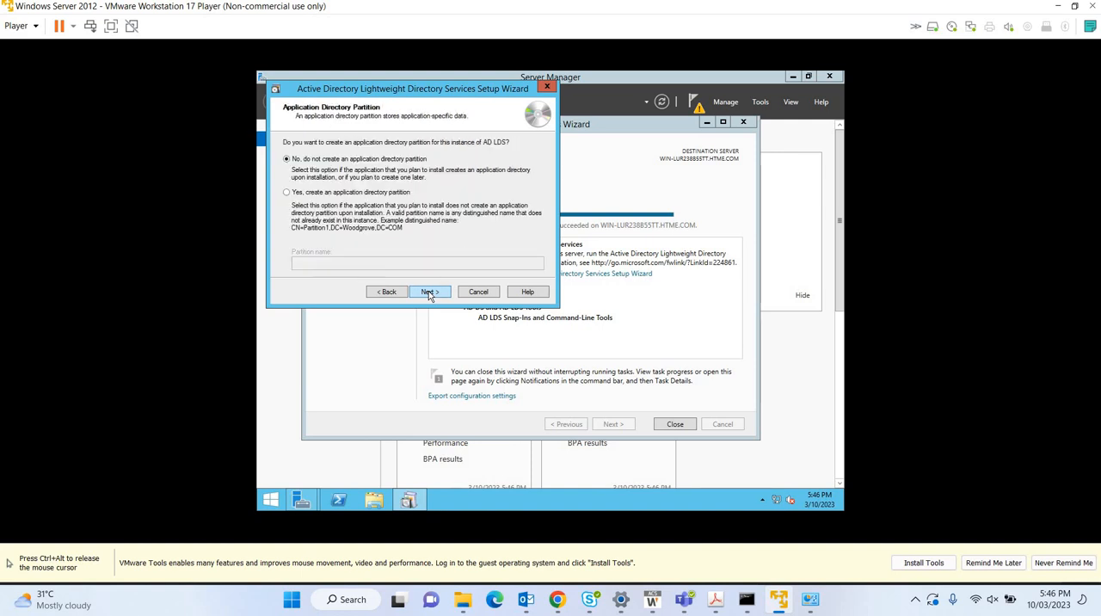
# Step: Choose to create an application directory partition and begin its name with CN=MRS followed by a comma
pyautogui.click(287, 192)
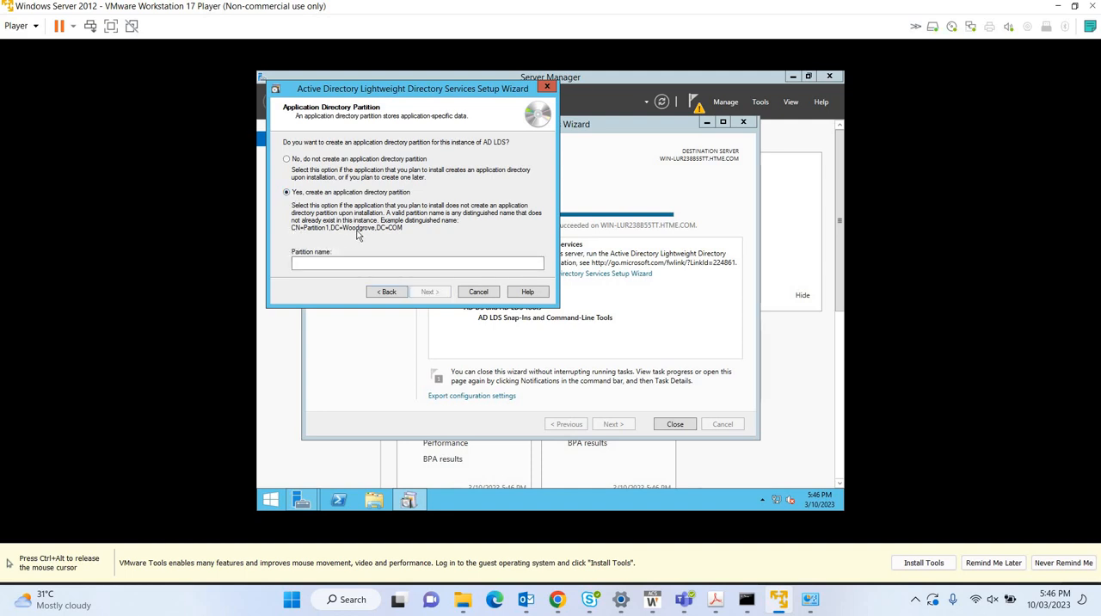
pyautogui.click(344, 258)
pyautogui.write('CN=')
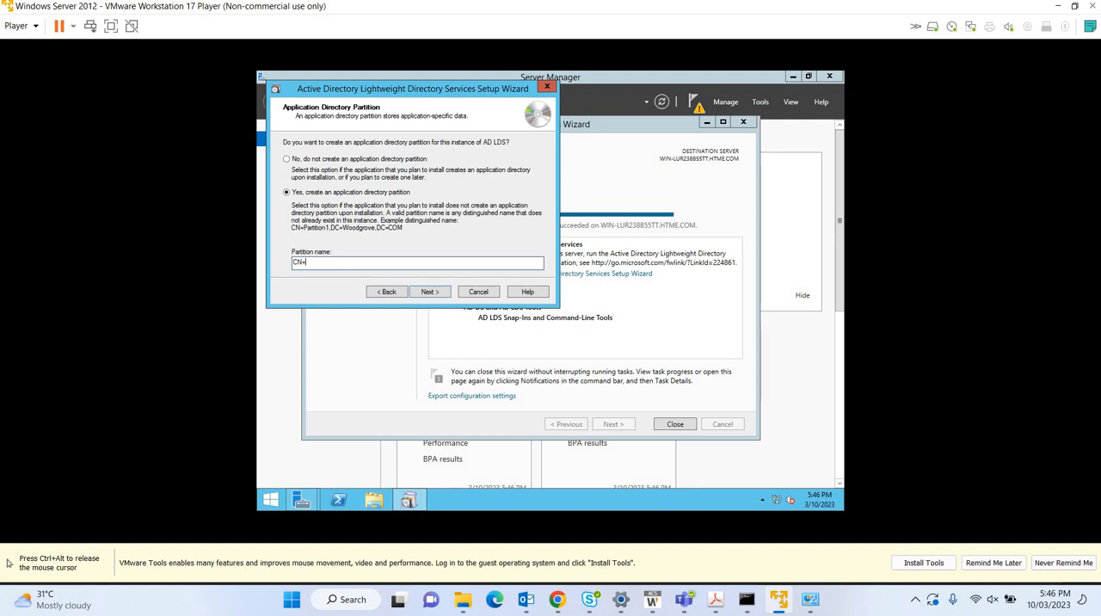
pyautogui.write('MRS.DC')
pyautogui.press('BackSpace')
pyautogui.press('BackSpace')
# Step: Consult the partition name example in Configuer LDAP.pdf, then append DC= to the partition name
pyautogui.hotkey('ctrl', 'alt')
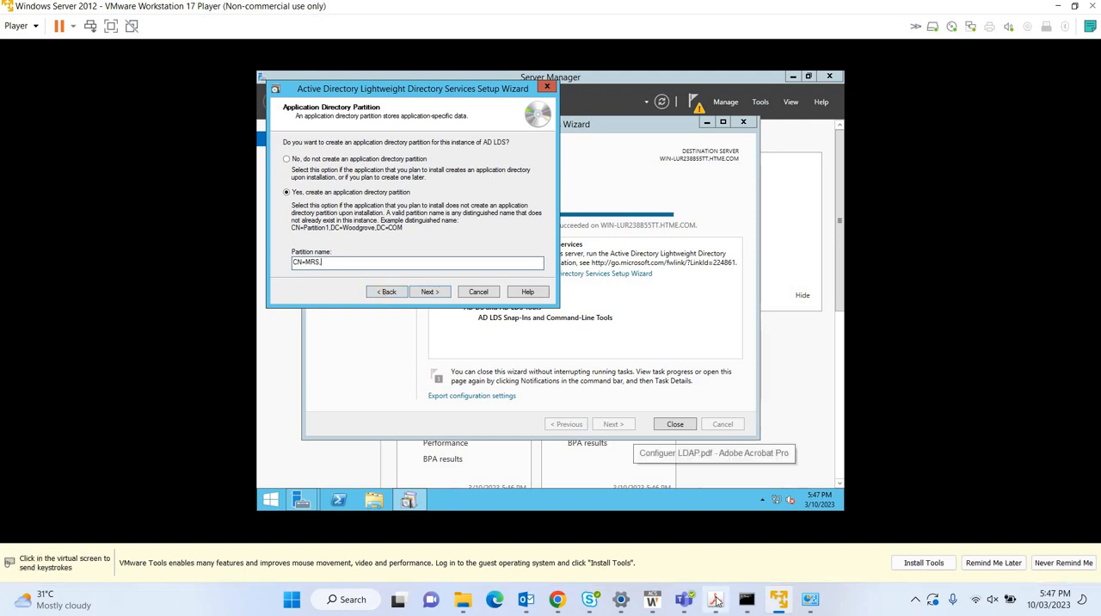
pyautogui.click(716, 600)
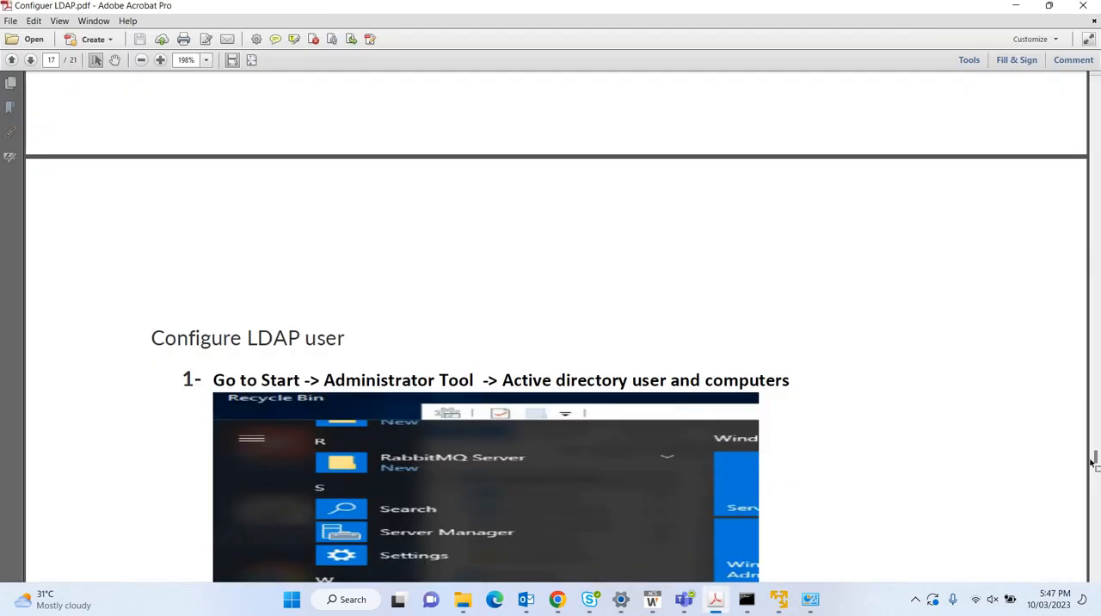
pyautogui.moveTo(1093, 463); pyautogui.dragTo(1096, 358)
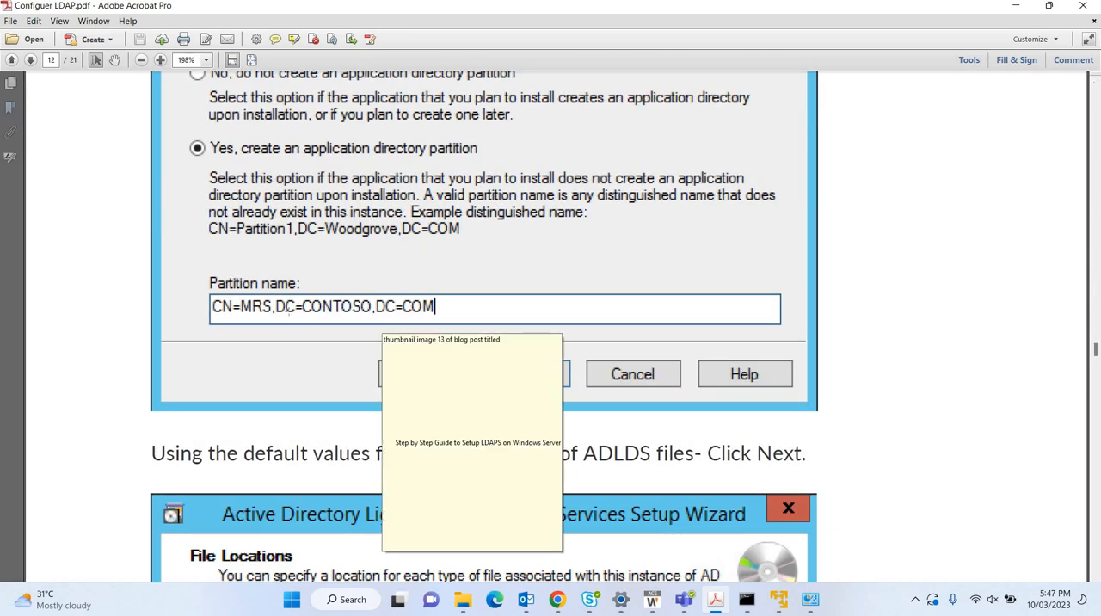
pyautogui.click(1015, 7)
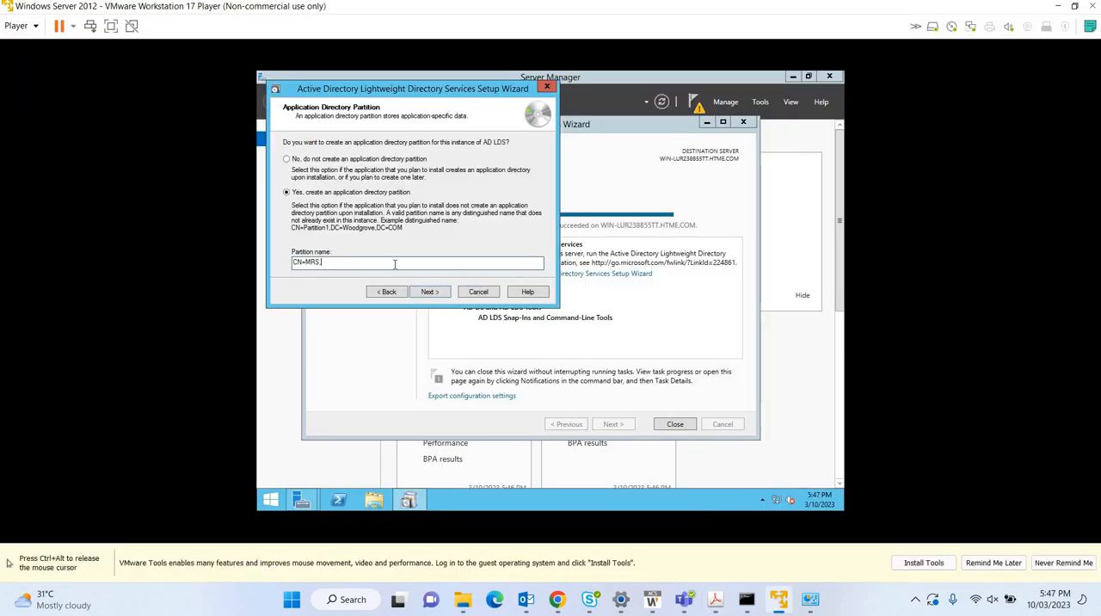
pyautogui.write('DC=')
# Step: Return to the instance naming page of the setup and copy the instance name instance1
pyautogui.click(383, 293)
pyautogui.click(382, 292)
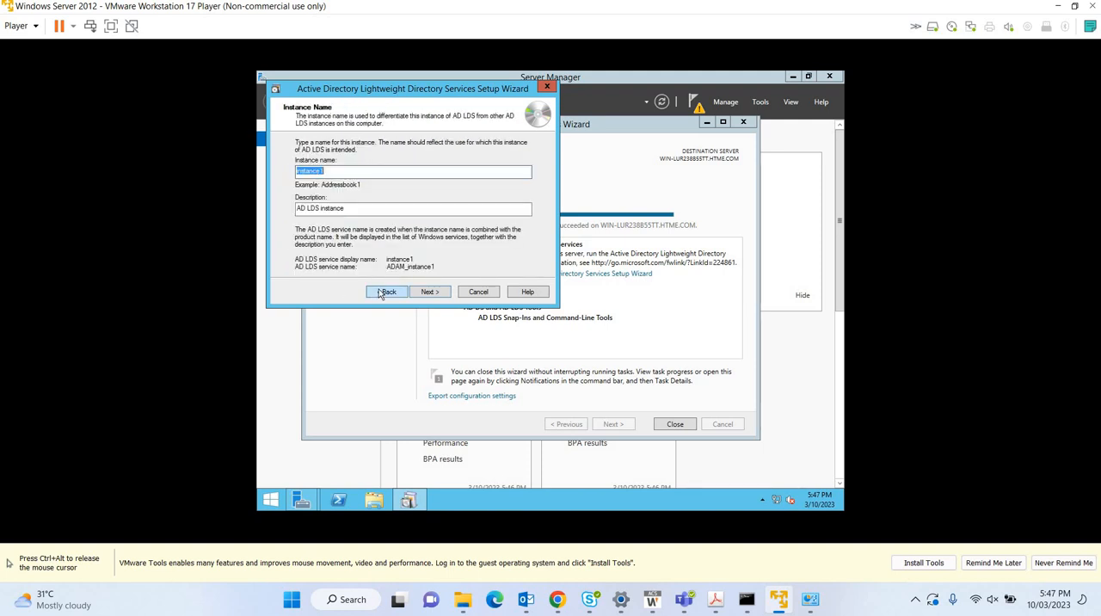
pyautogui.rightClick(315, 175)
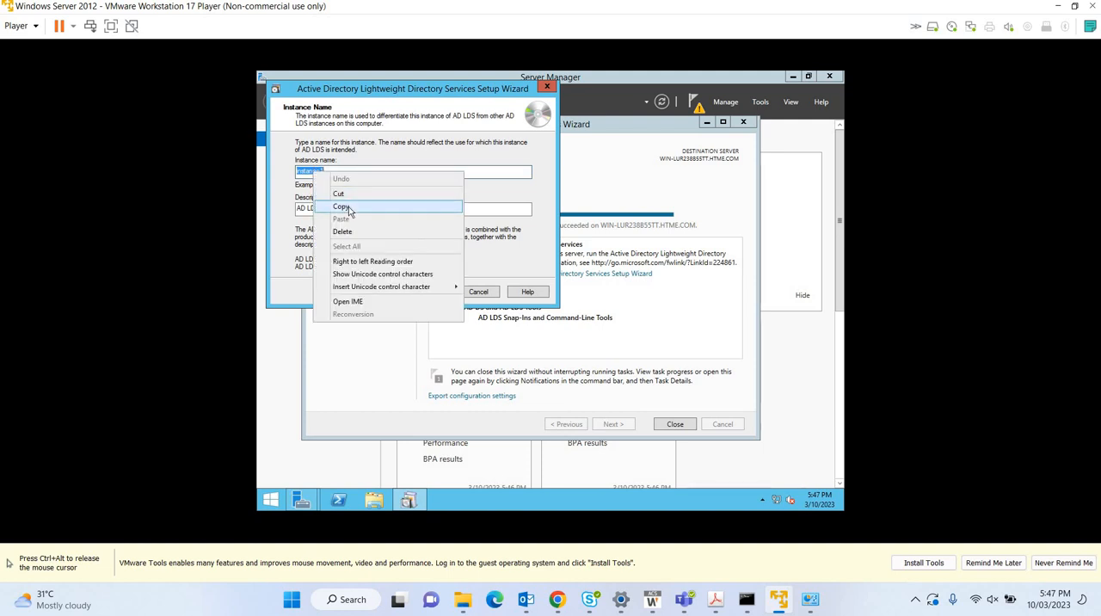
pyautogui.click(341, 207)
# Step: Complete the partition name as CN=MRS,DC=instance1,DC=COM, compare it with the example in Configuer LDAP.pdf, and accept it
pyautogui.click(428, 291)
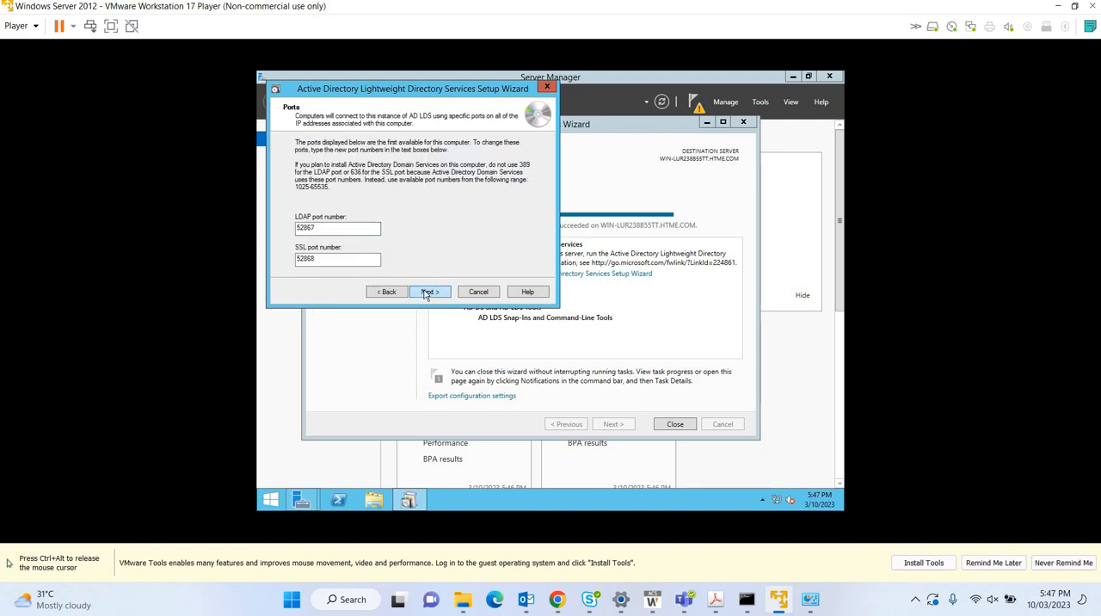
pyautogui.click(425, 292)
pyautogui.click(376, 266)
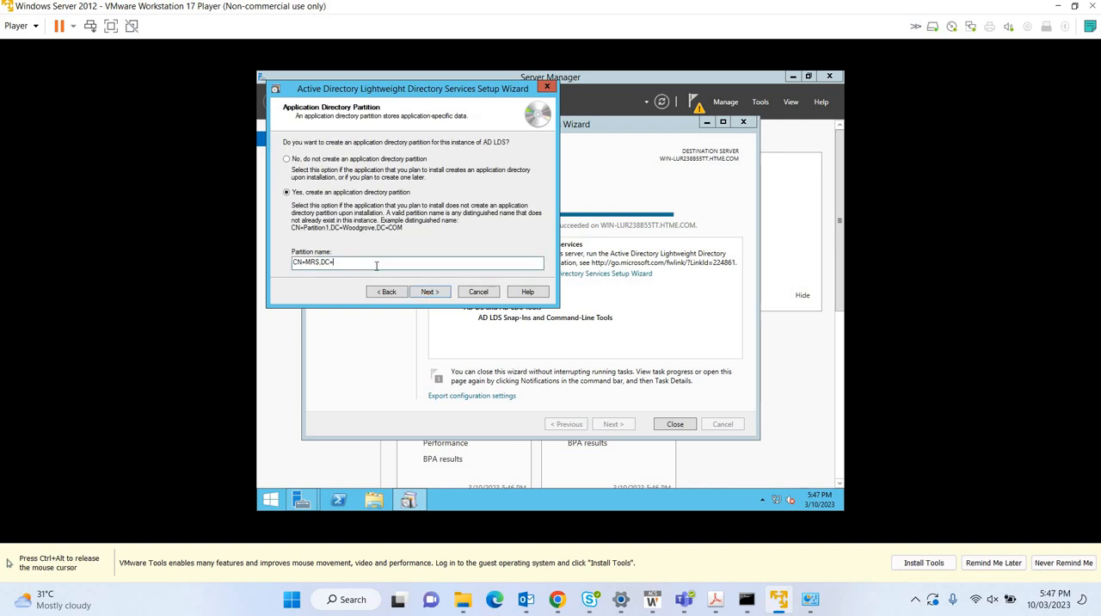
pyautogui.hotkey('ctrl', 'v')
pyautogui.write(',DC=COM')
pyautogui.click(717, 602)
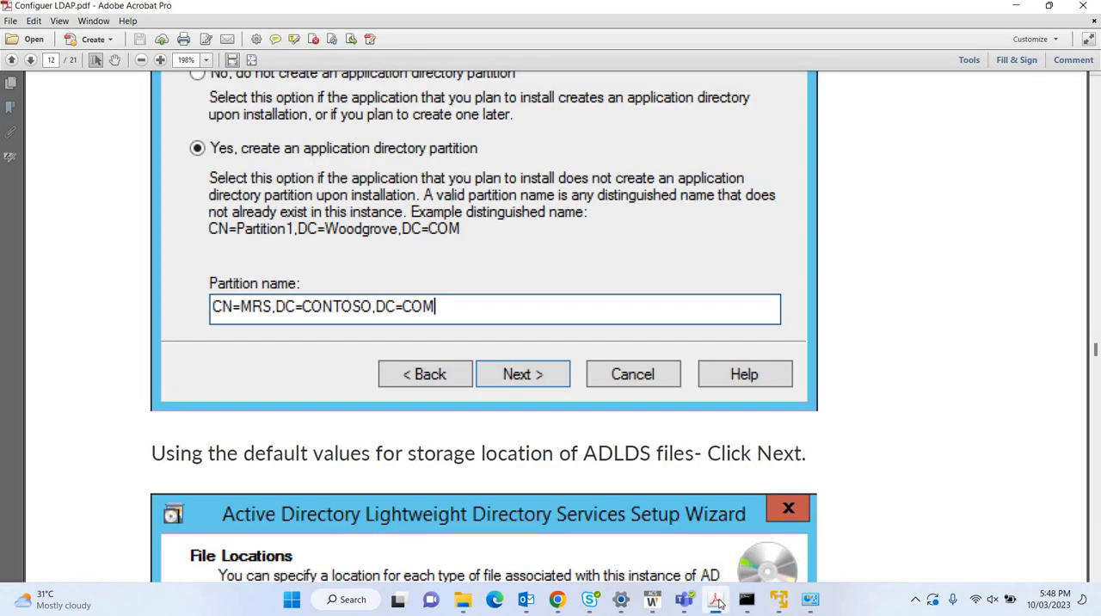
pyautogui.click(716, 601)
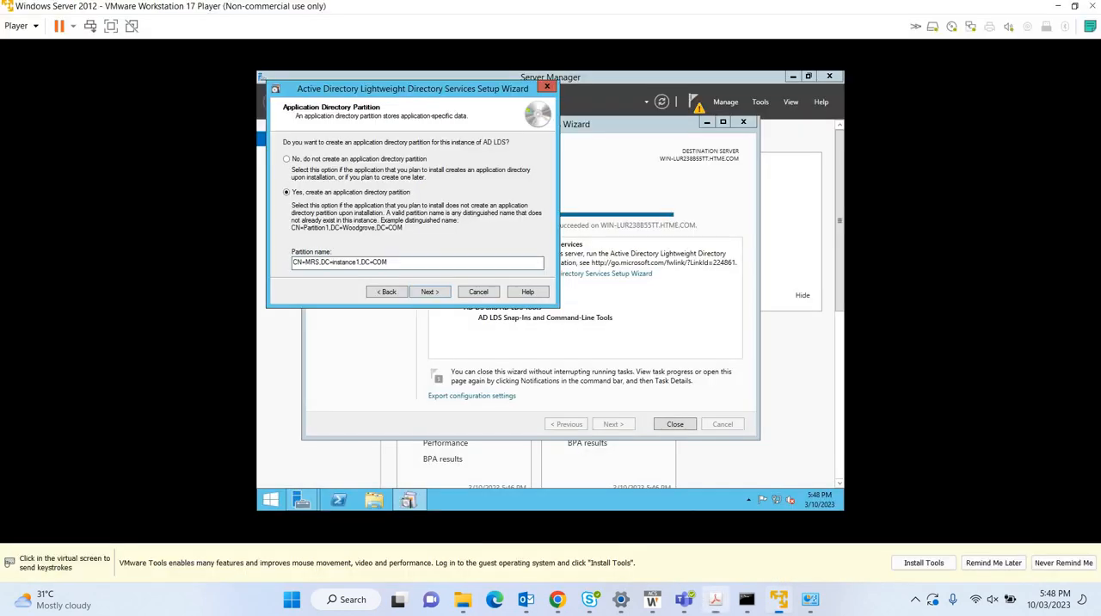
pyautogui.click(428, 292)
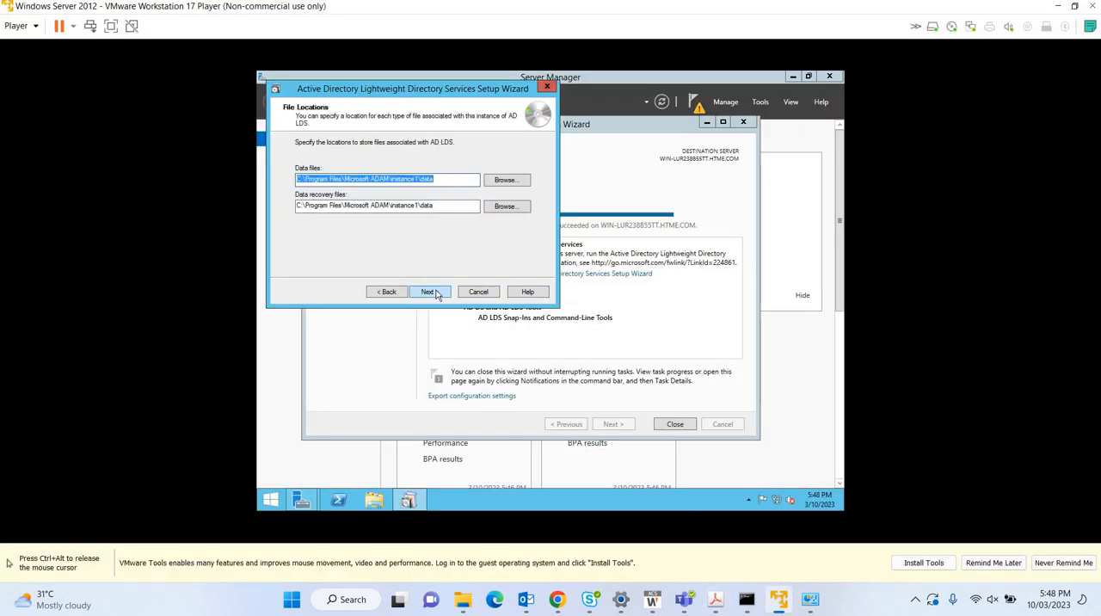
# Step: Accept the default file locations, the network service account and the currently logged-on user as AD LDS administrator
pyautogui.click(438, 295)
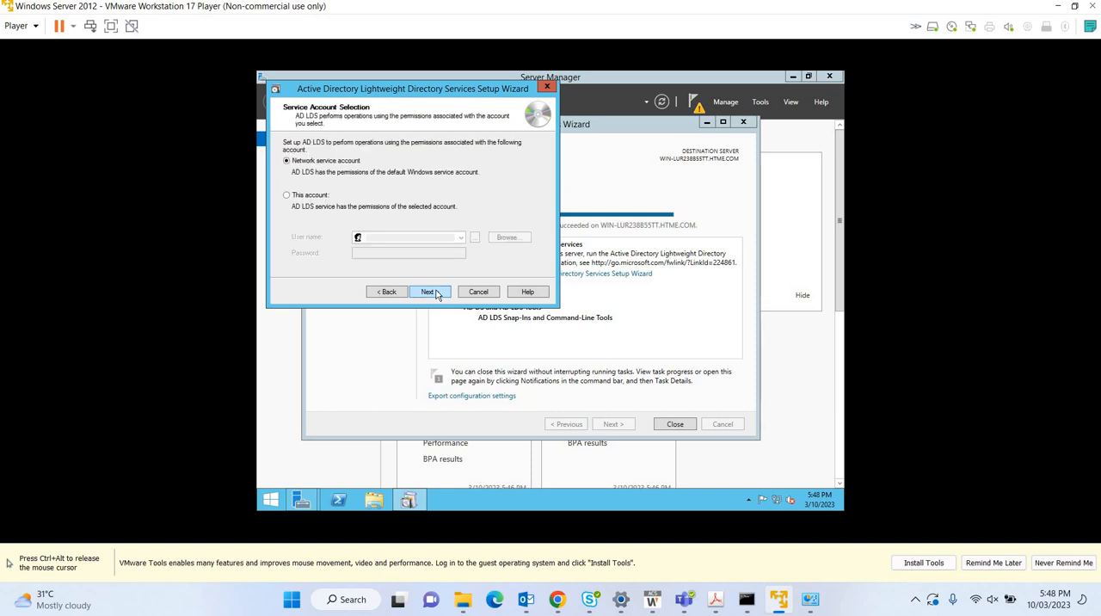
pyautogui.click(437, 294)
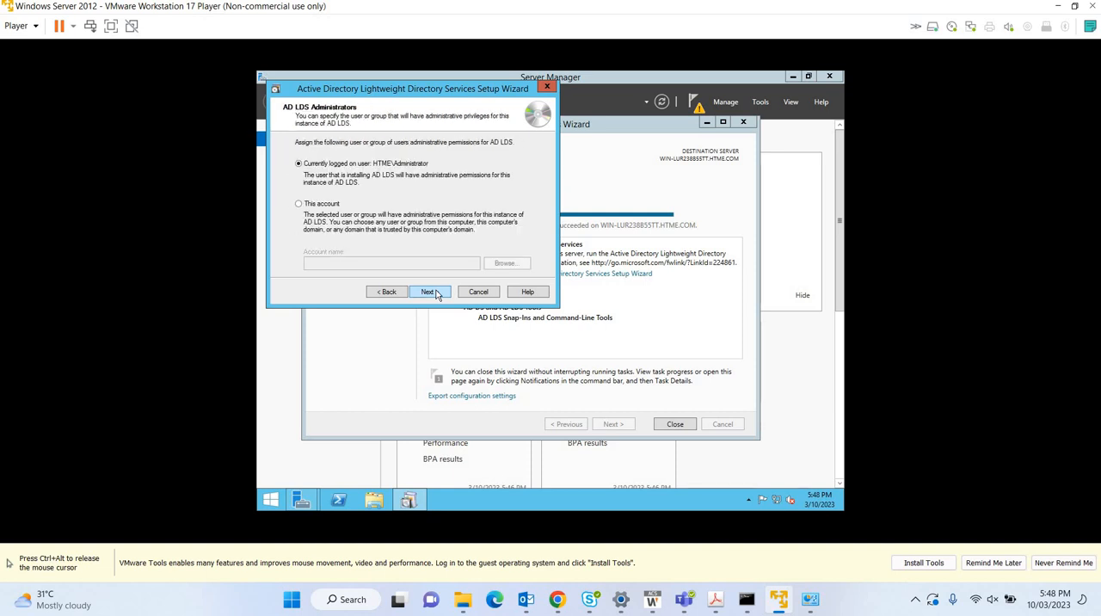
pyautogui.click(437, 295)
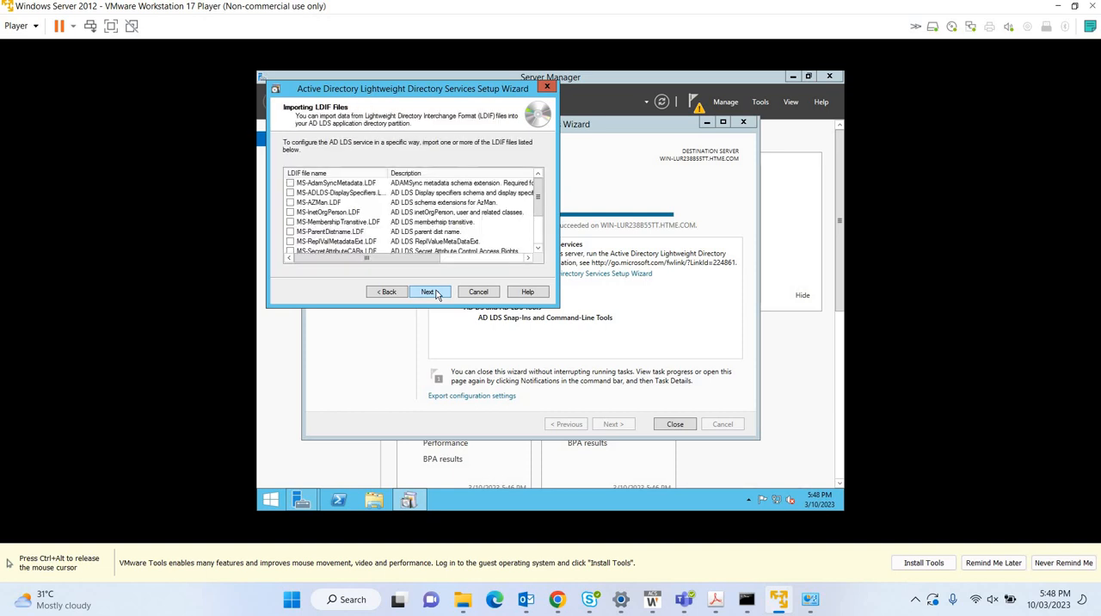
# Step: Select the LDIF files from MS-AdamSyncMetadata.LDF through MS-UserProxy.LDF for import into the AD LDS instance
pyautogui.click(291, 185)
pyautogui.click(291, 193)
pyautogui.click(291, 203)
pyautogui.click(291, 212)
pyautogui.click(291, 222)
pyautogui.click(291, 232)
pyautogui.click(291, 242)
pyautogui.moveTo(537, 199); pyautogui.dragTo(543, 232)
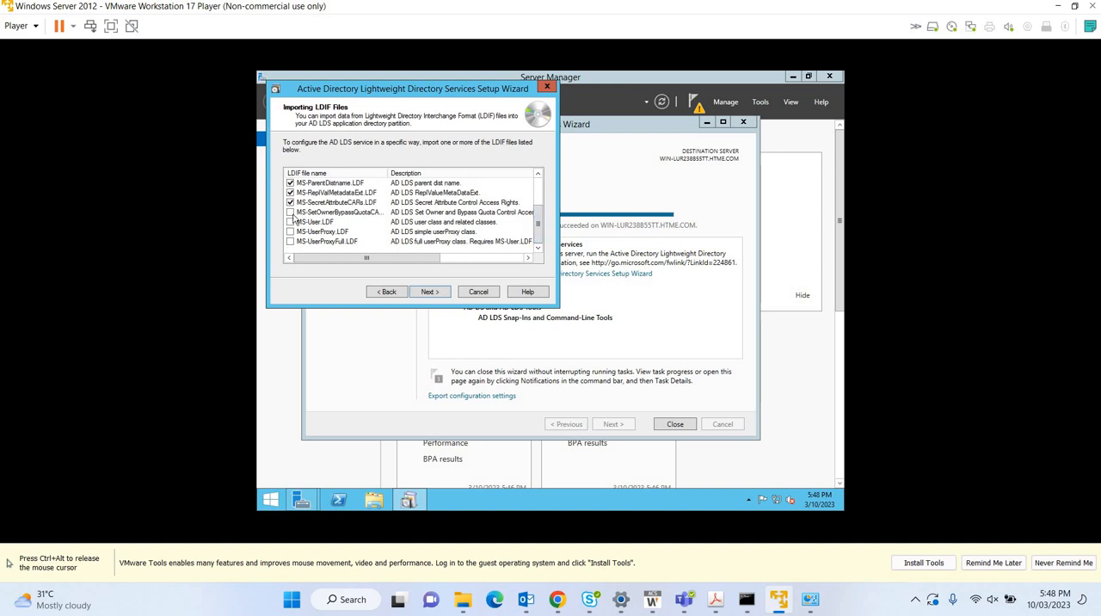
pyautogui.click(289, 212)
pyautogui.click(290, 222)
pyautogui.click(290, 231)
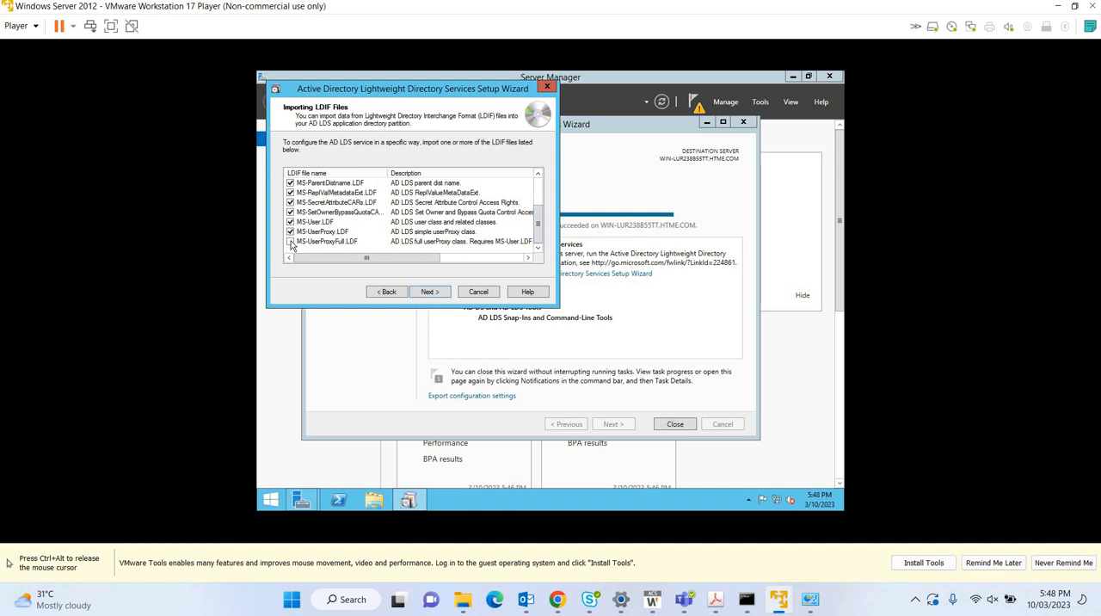
# Step: Install the AD LDS instance, finish both wizards, and refresh the Server Manager dashboard
pyautogui.click(434, 292)
pyautogui.click(431, 292)
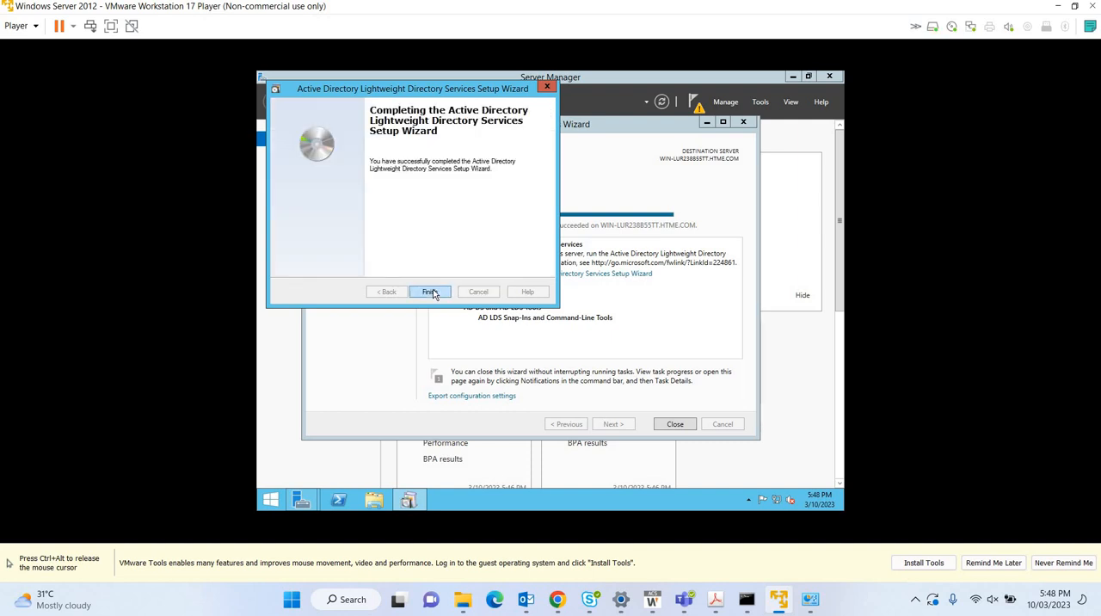
pyautogui.click(429, 293)
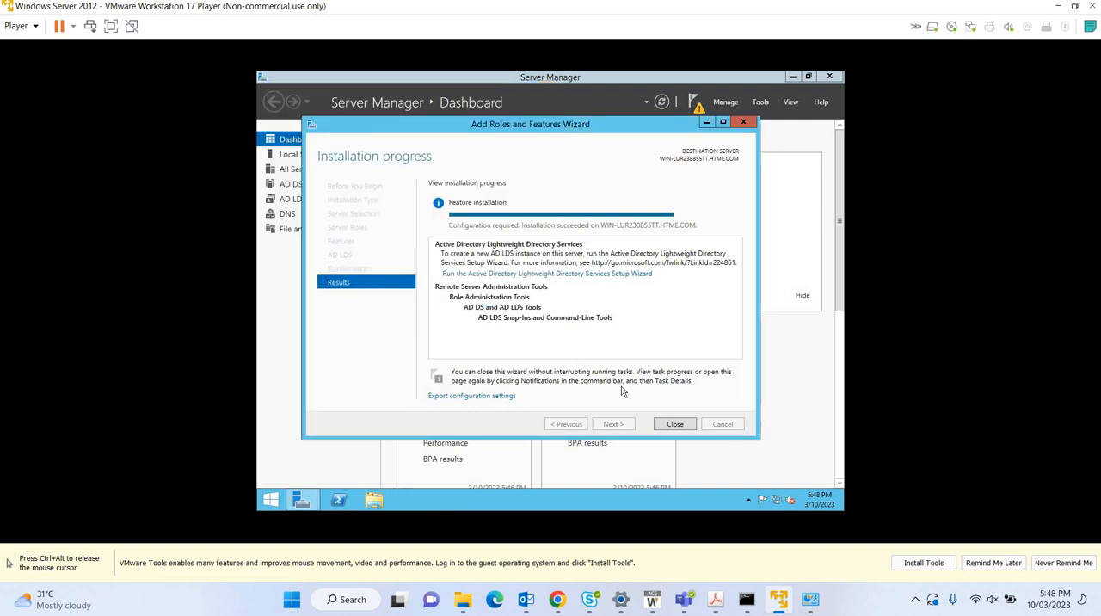
pyautogui.click(675, 425)
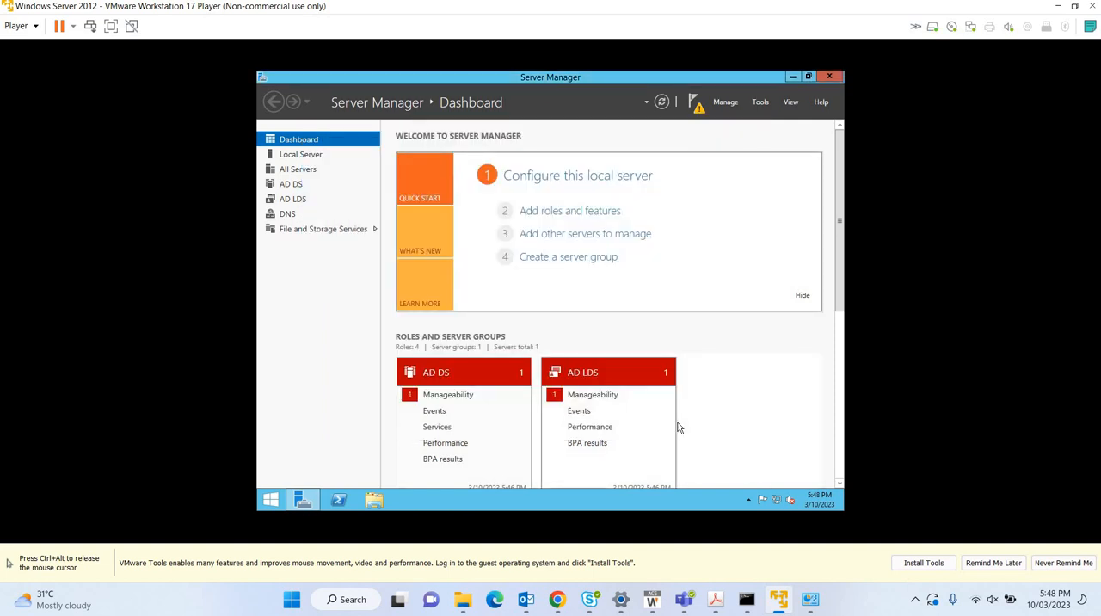
pyautogui.click(662, 102)
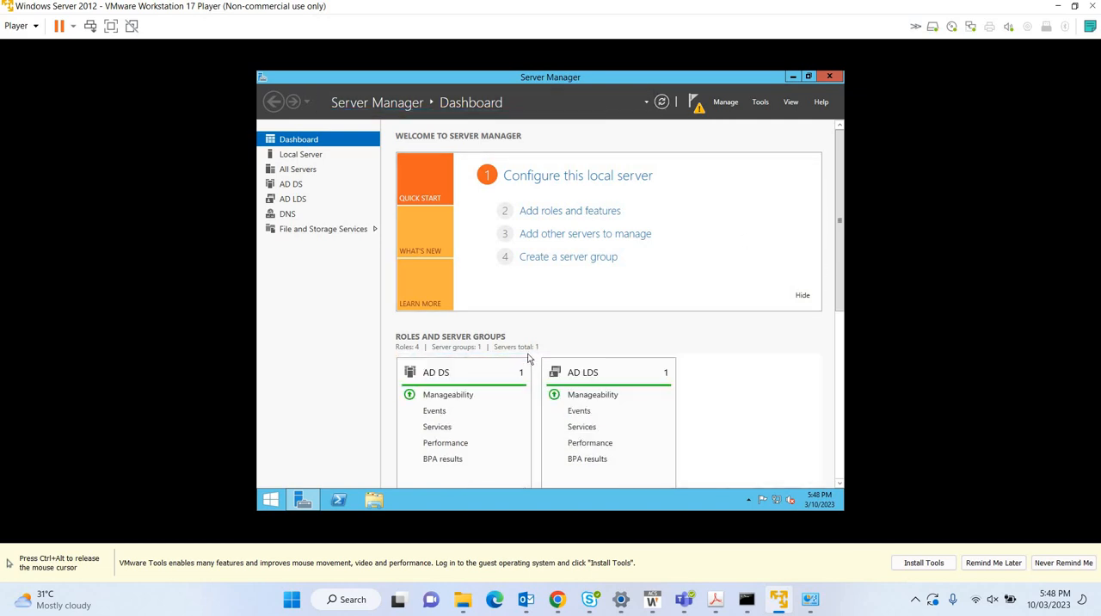
# Step: Open Active Directory Users and Computers from Administrative Tools and expand the HTME.COM domain
pyautogui.click(270, 499)
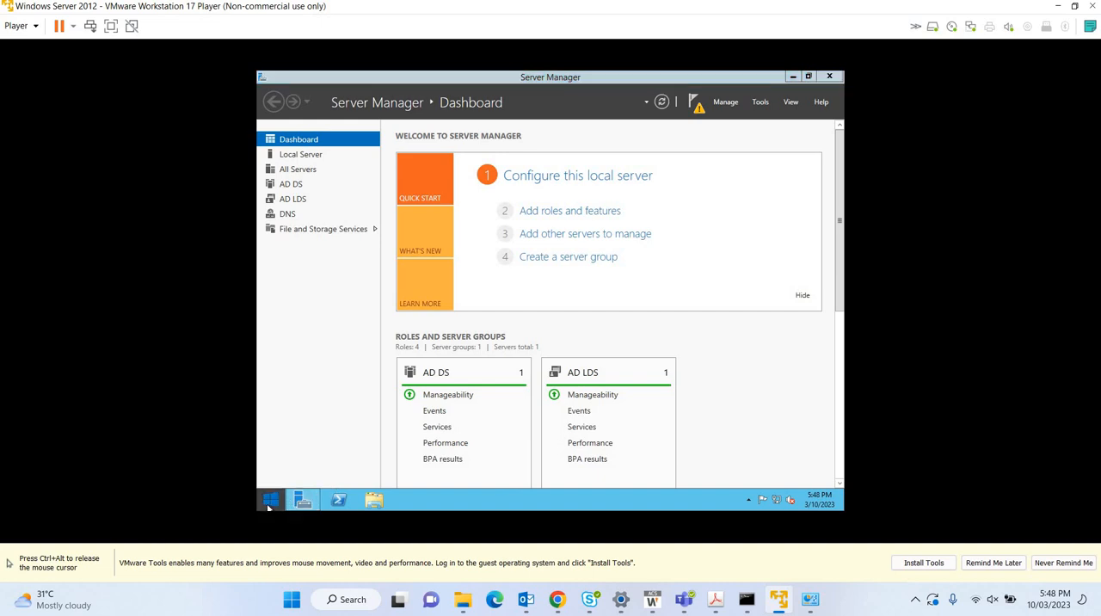
pyautogui.click(506, 230)
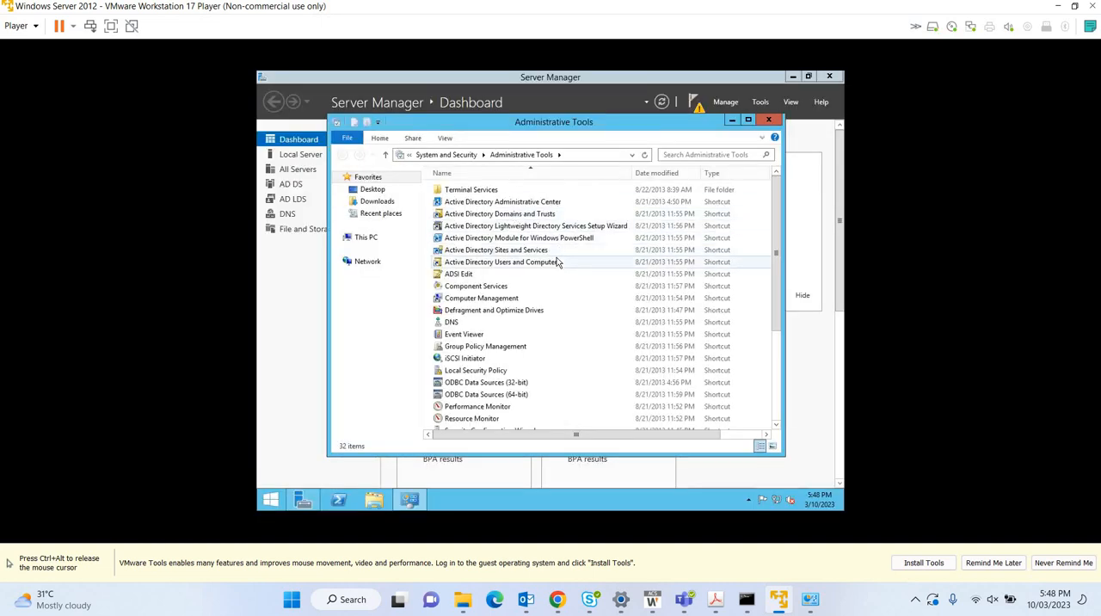
pyautogui.click(558, 263)
pyautogui.doubleClick(557, 262)
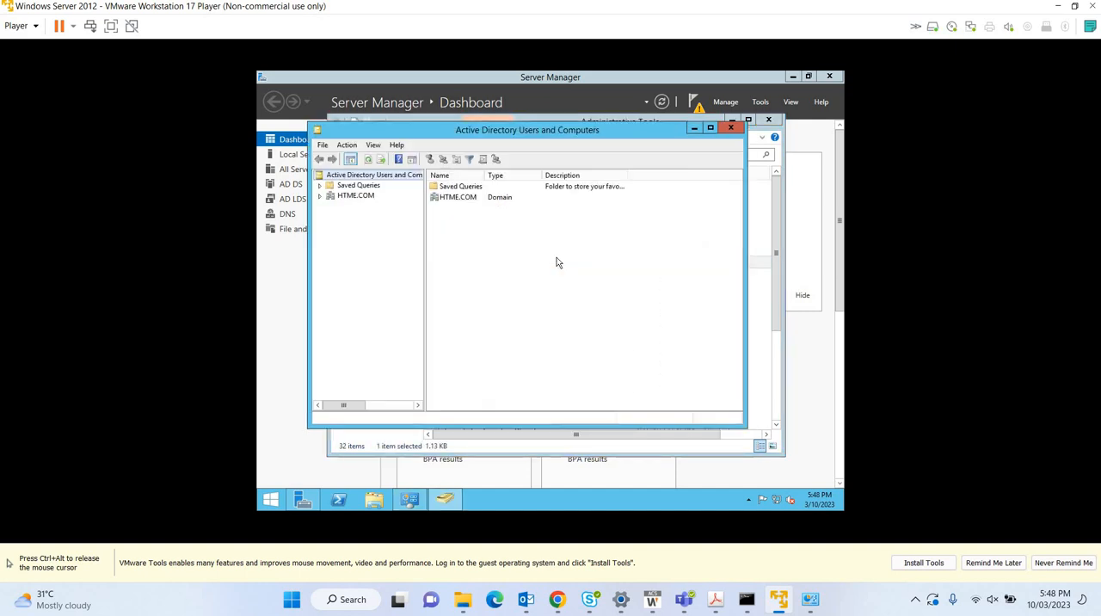
pyautogui.click(320, 197)
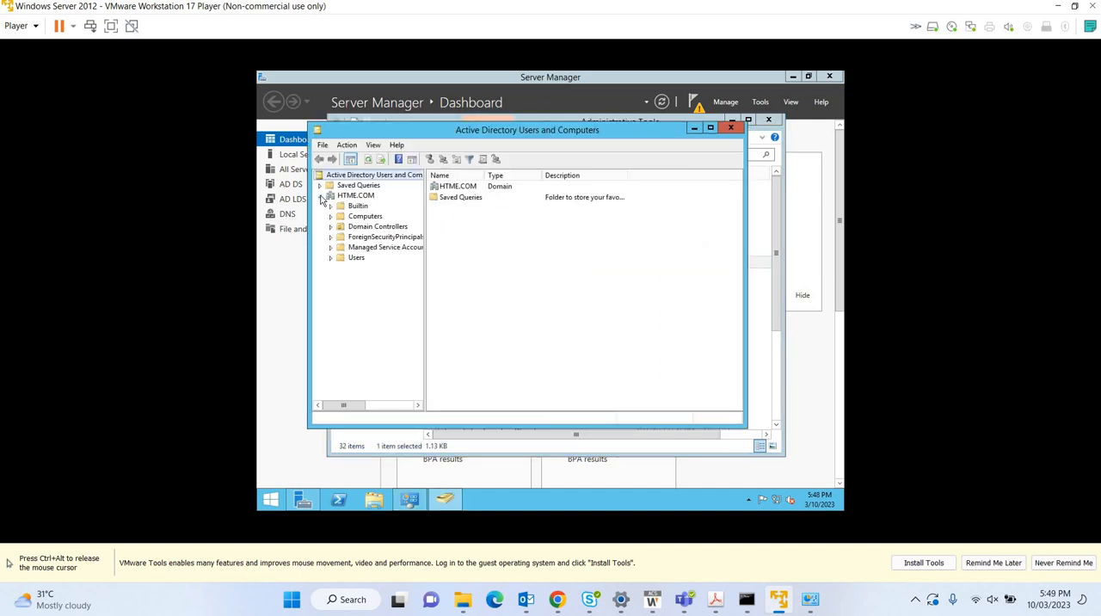
pyautogui.click(349, 228)
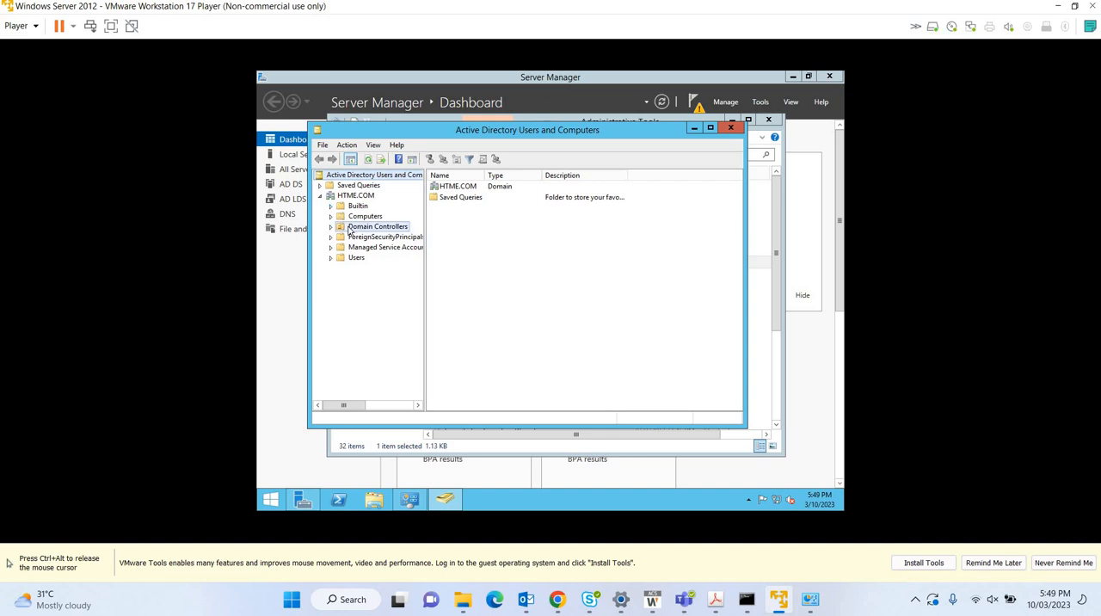
pyautogui.rightClick(495, 244)
pyautogui.moveTo(562, 290)
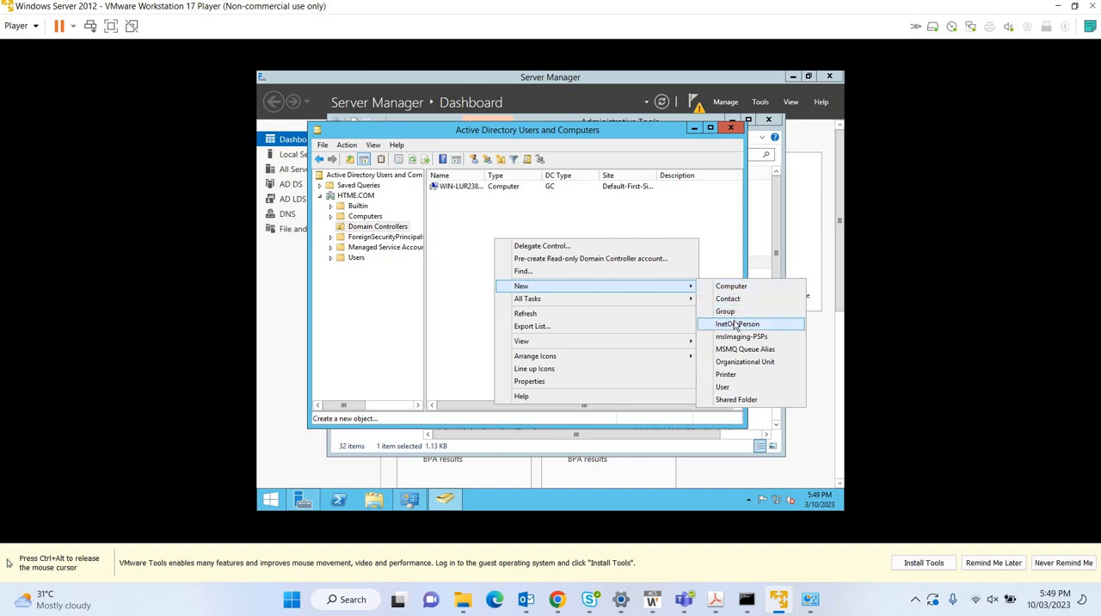
pyautogui.click(723, 387)
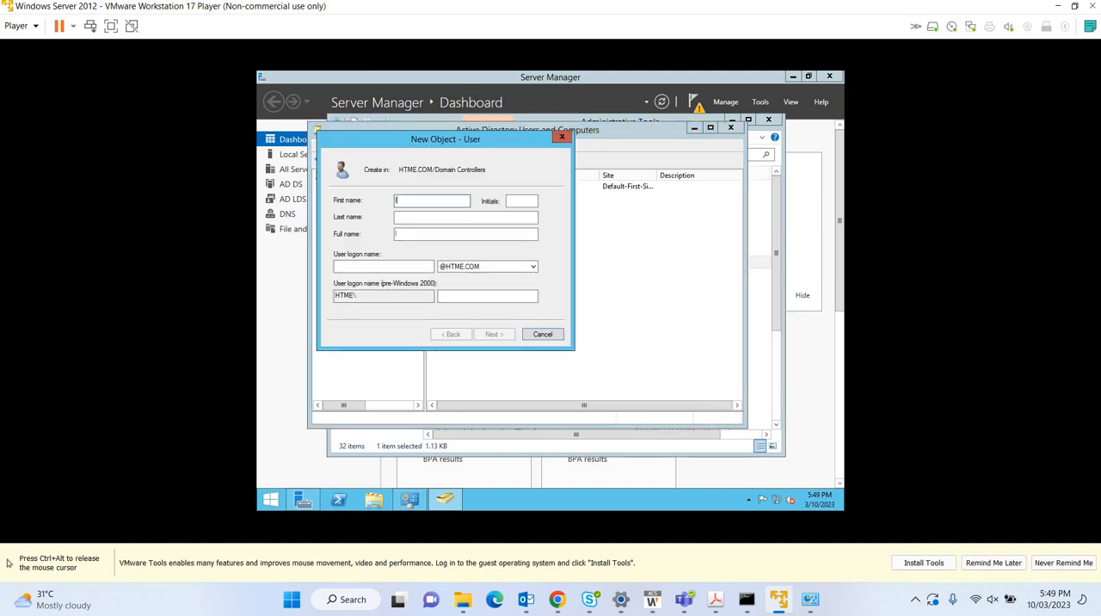
pyautogui.write('ldap')
pyautogui.press('Tab')
pyautogui.write('acs')
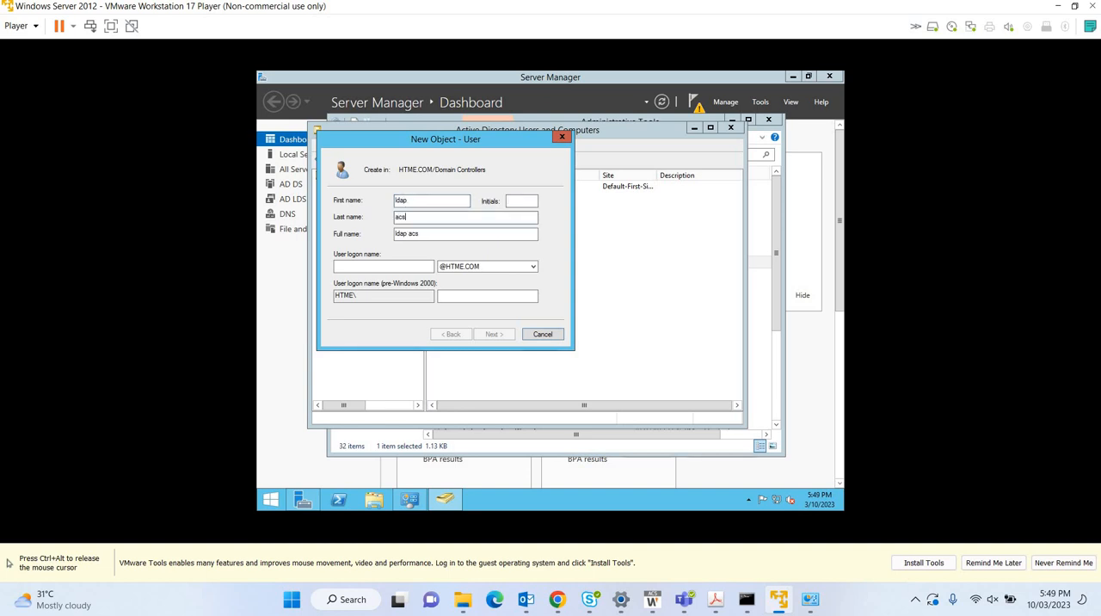
pyautogui.click(415, 272)
pyautogui.write('ldap')
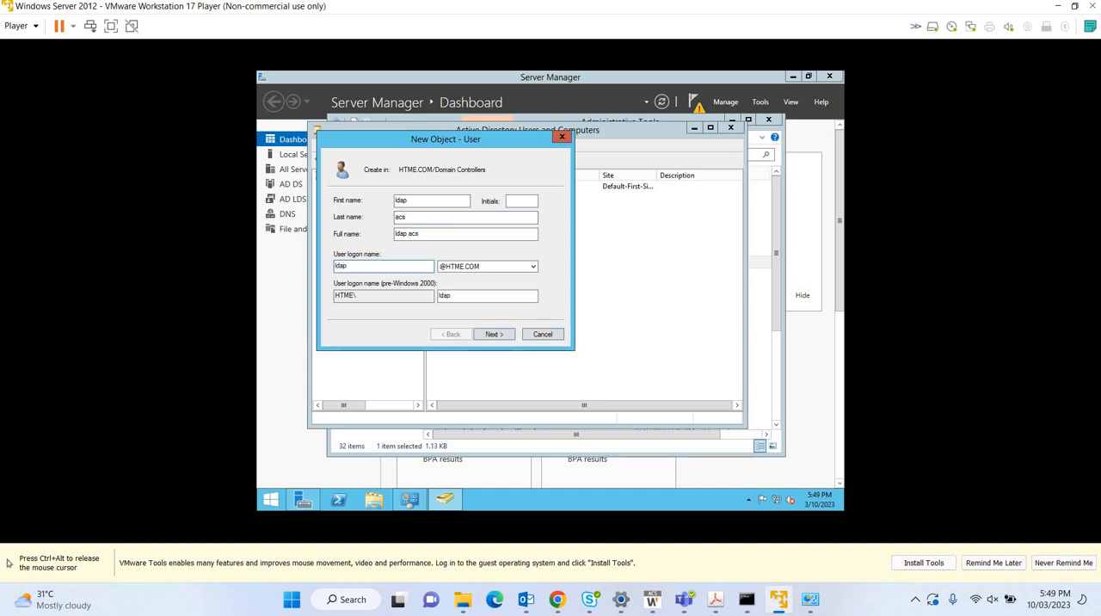
pyautogui.click(489, 335)
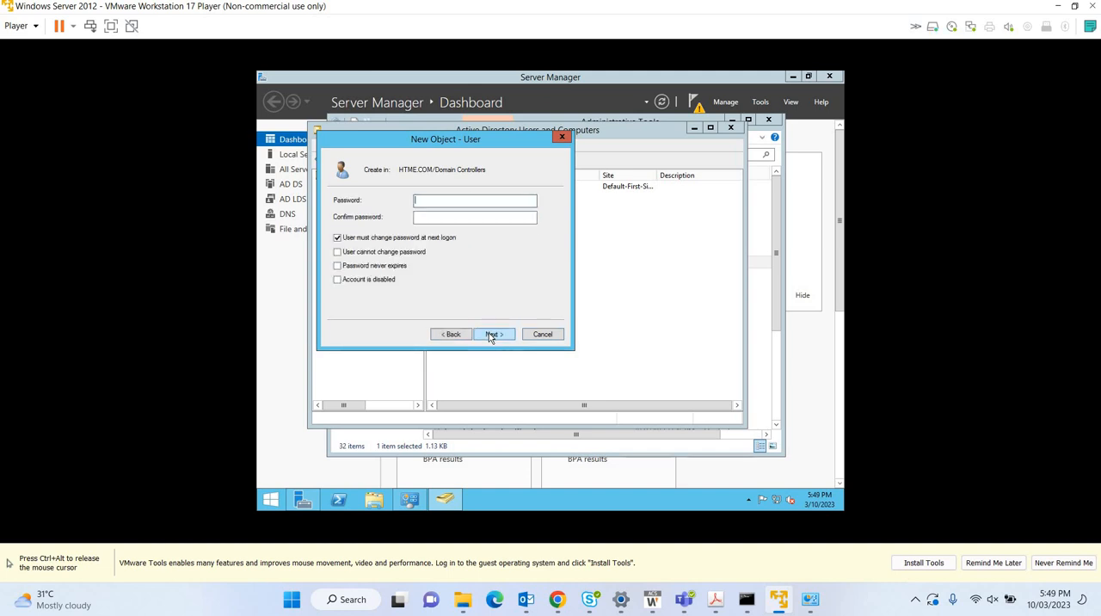
# Step: Turn off the password change requirement at next logon, enter and confirm the account password, and create the user
pyautogui.click(385, 245)
pyautogui.click(456, 200)
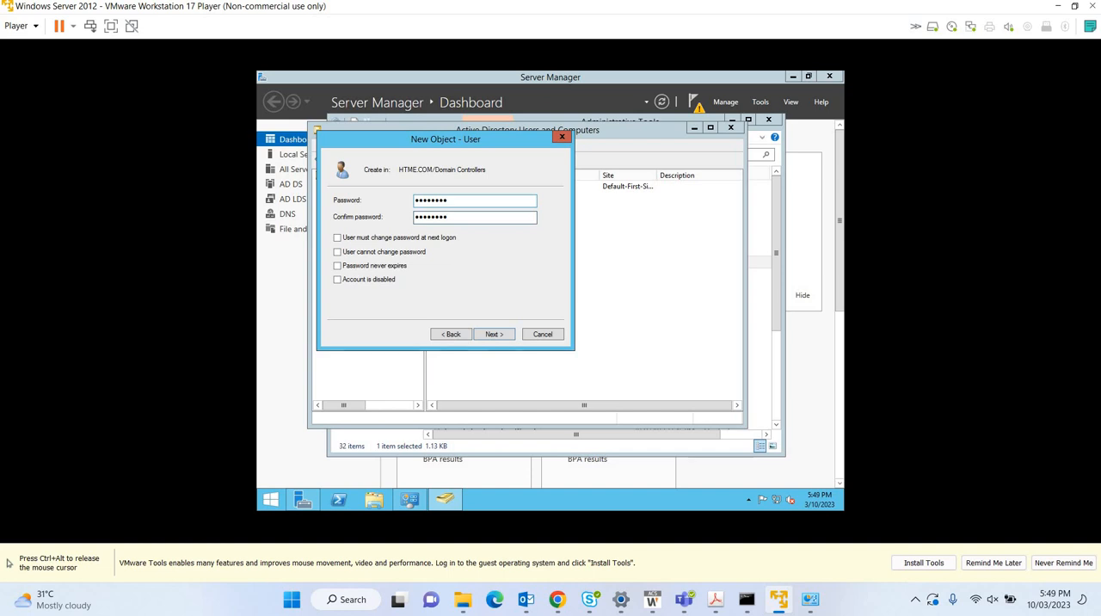
pyautogui.click(493, 335)
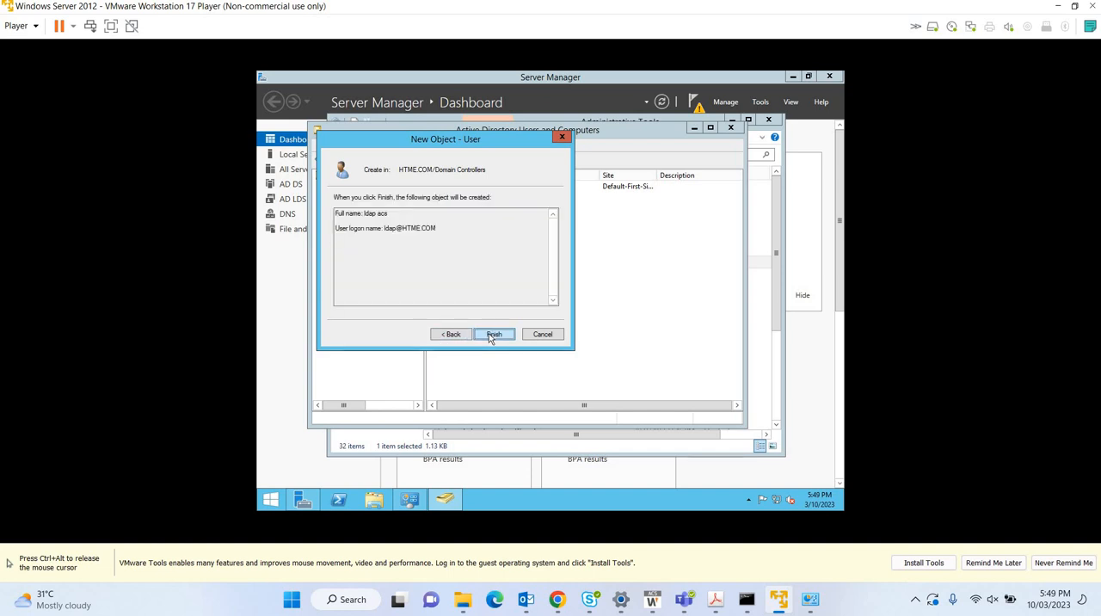
pyautogui.click(492, 335)
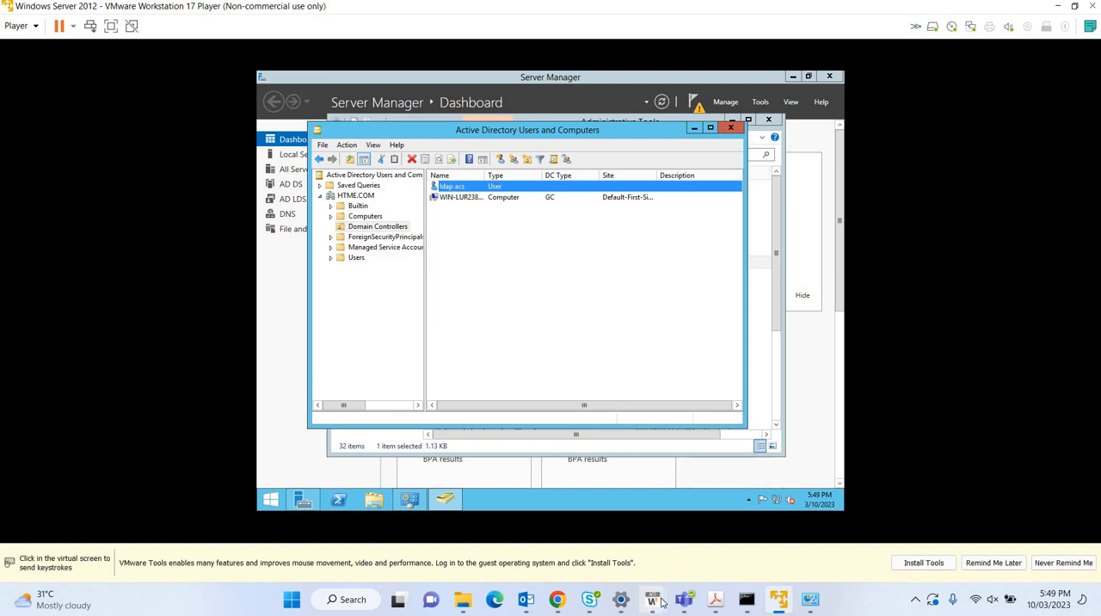
# Step: Switch to the ACS LDAP Setting window, set the login ID to HTME\ldap, enter the account password and save
pyautogui.moveTo(651, 598)
pyautogui.click(725, 563)
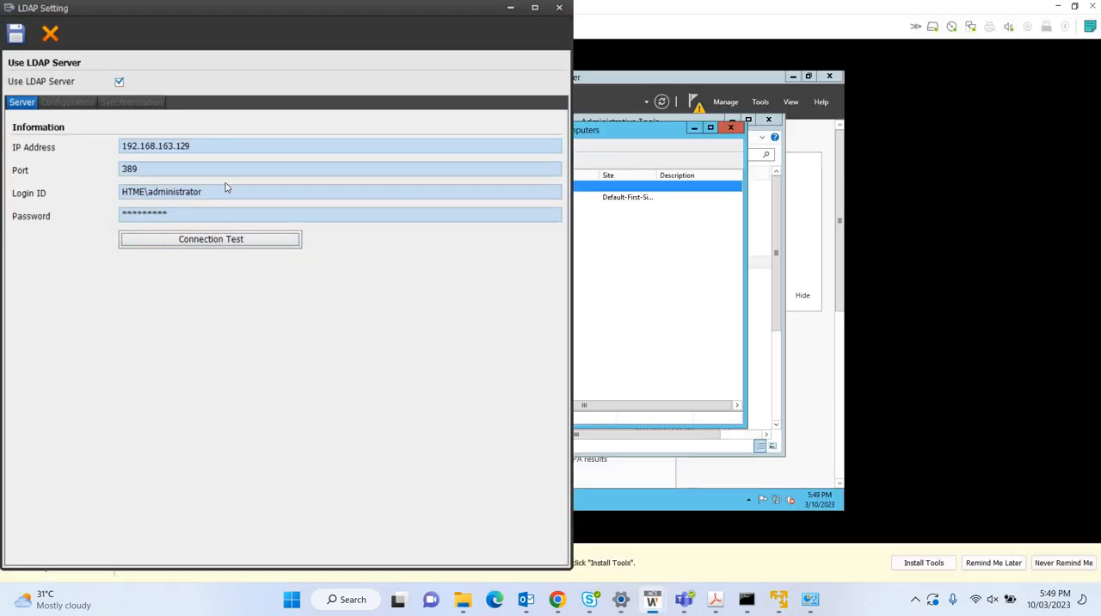
pyautogui.moveTo(203, 193); pyautogui.dragTo(151, 193)
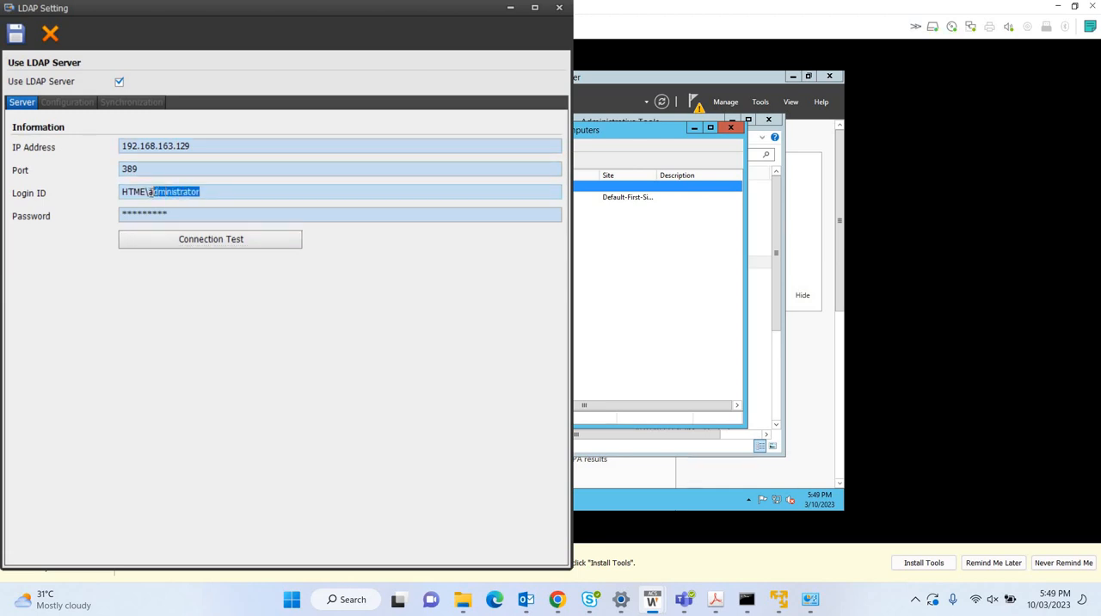
pyautogui.write('ldap')
pyautogui.moveTo(206, 219); pyautogui.dragTo(64, 226)
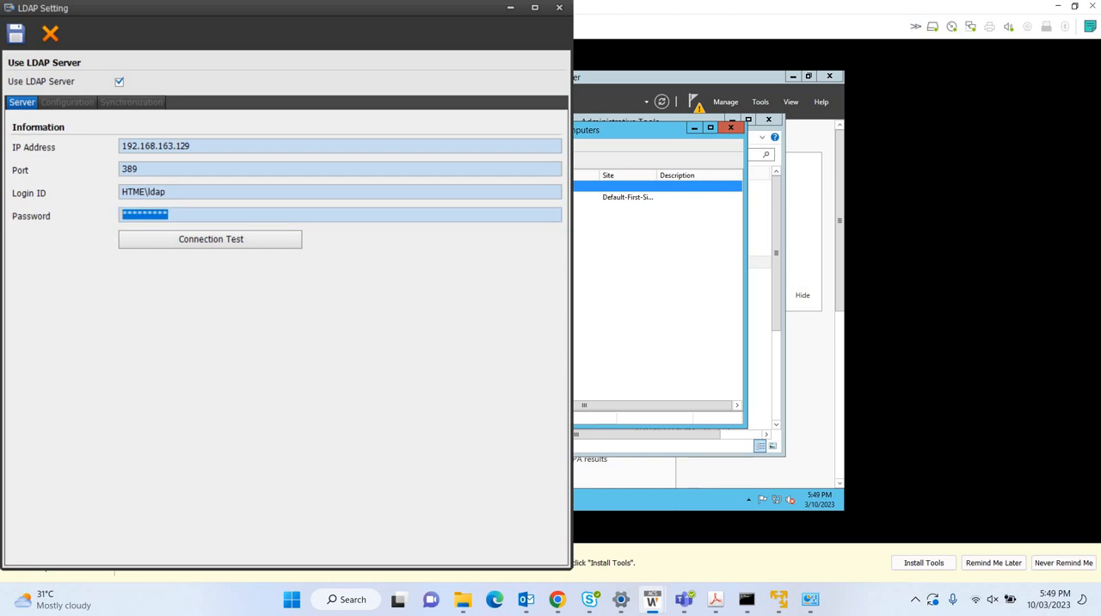
pyautogui.write('********')
pyautogui.click(17, 35)
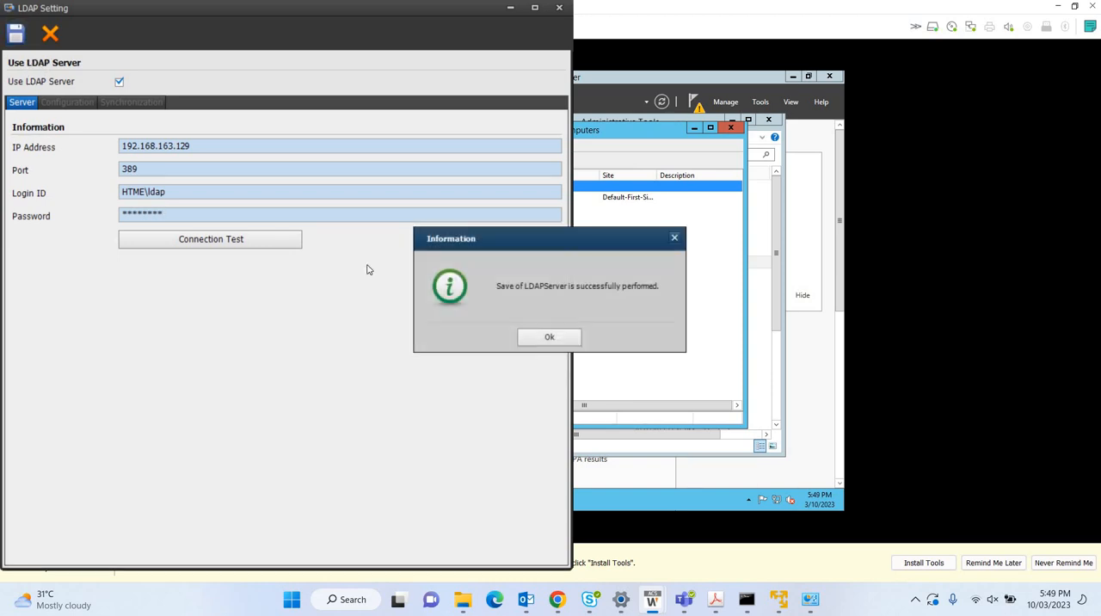
pyautogui.click(531, 339)
# Step: Test the connection to the LDAP server and run an immediate synchronization
pyautogui.click(284, 245)
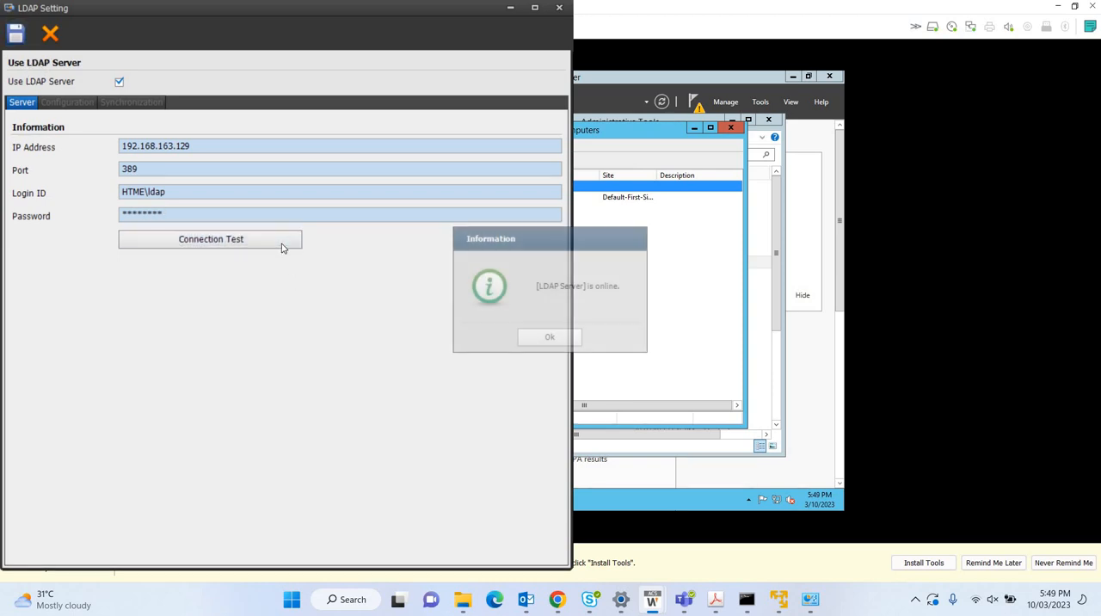
pyautogui.click(527, 341)
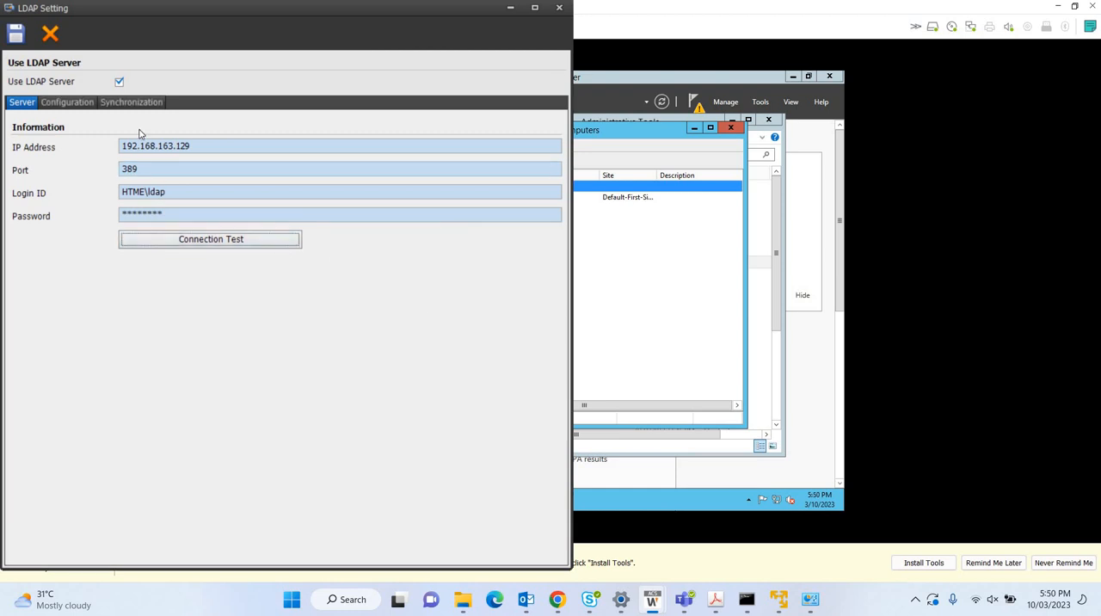
pyautogui.click(130, 103)
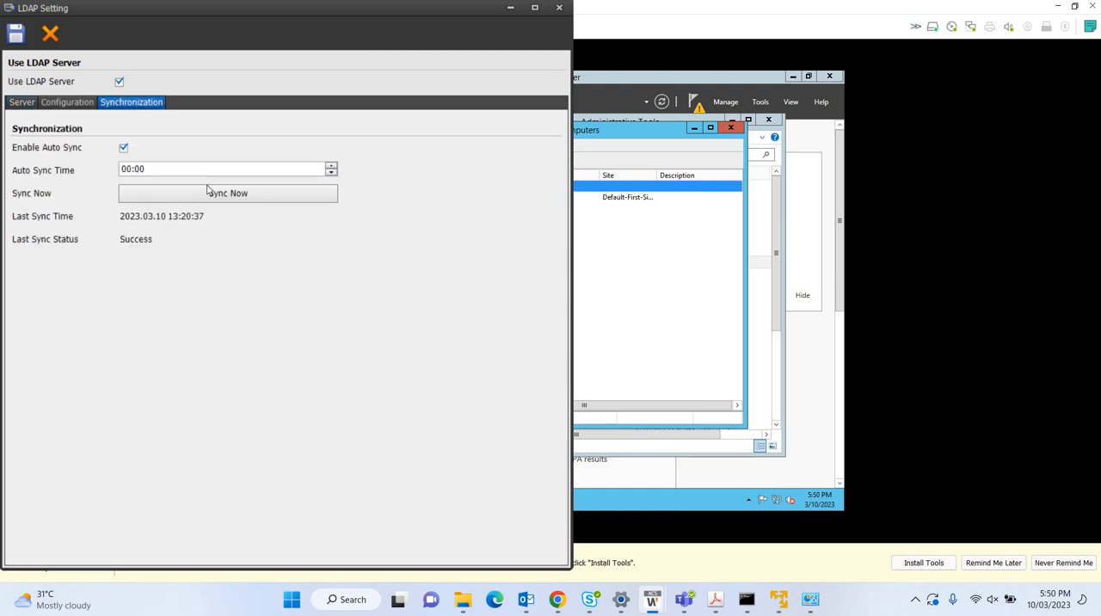
pyautogui.click(211, 195)
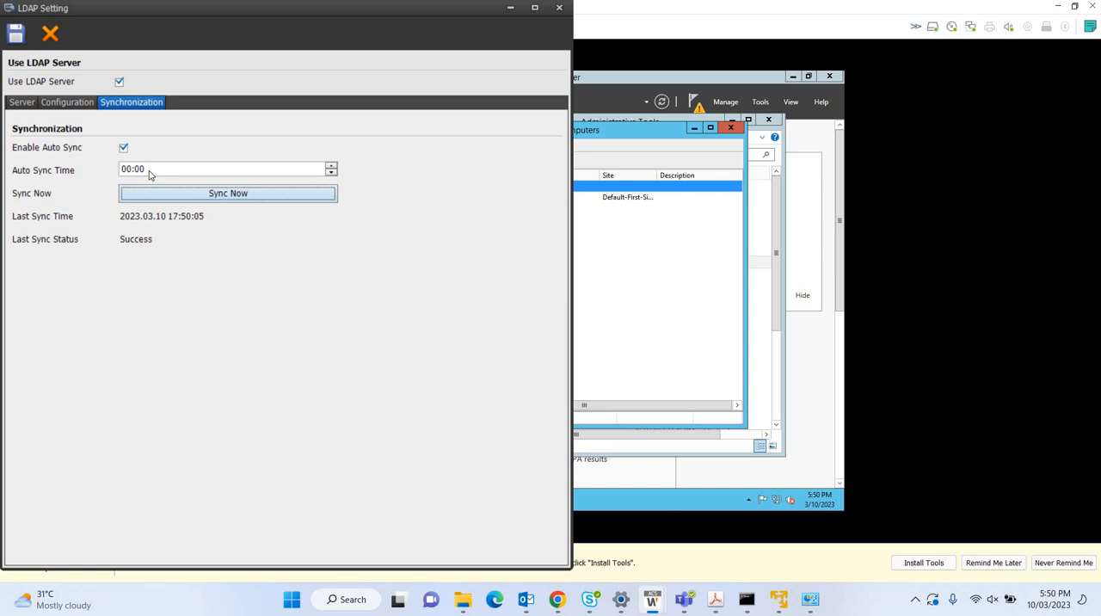
# Step: Select all the listed security groups in the LDAP configuration and remove them from the list
pyautogui.click(76, 103)
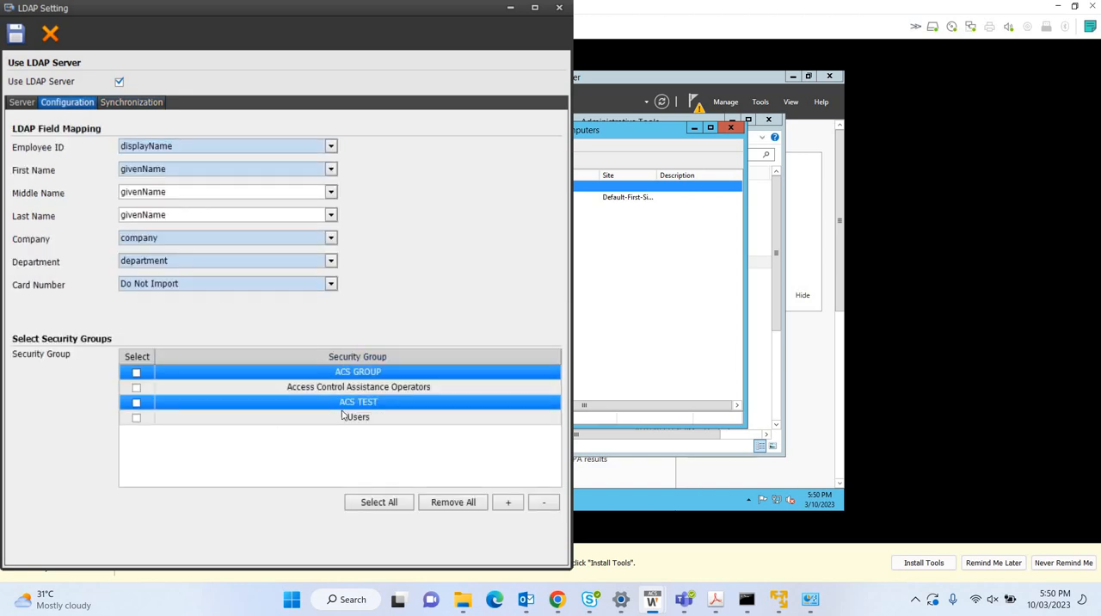
pyautogui.click(135, 373)
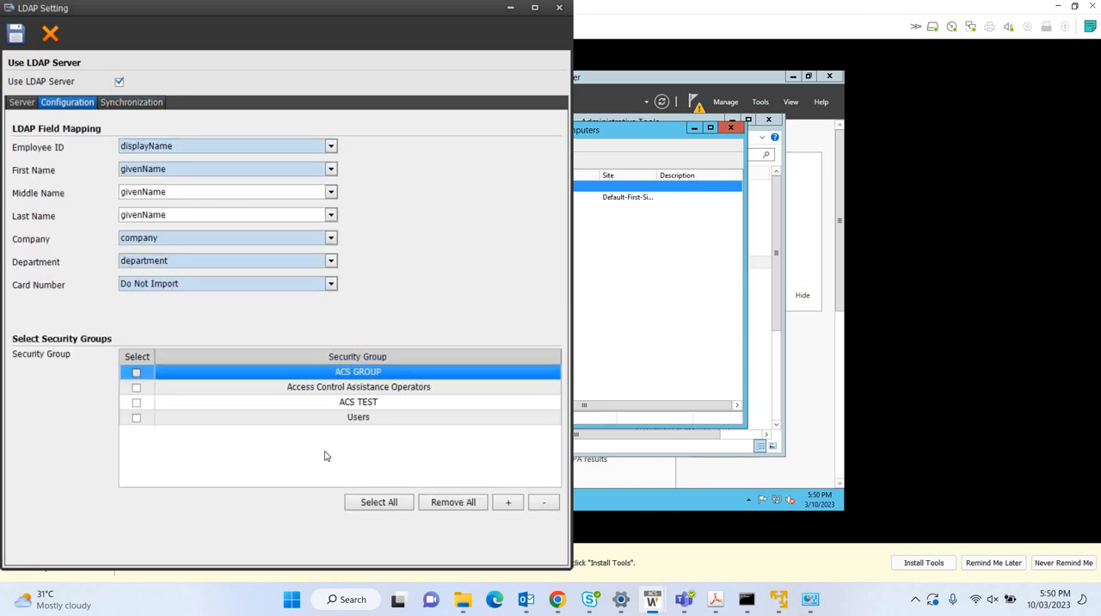
pyautogui.click(387, 507)
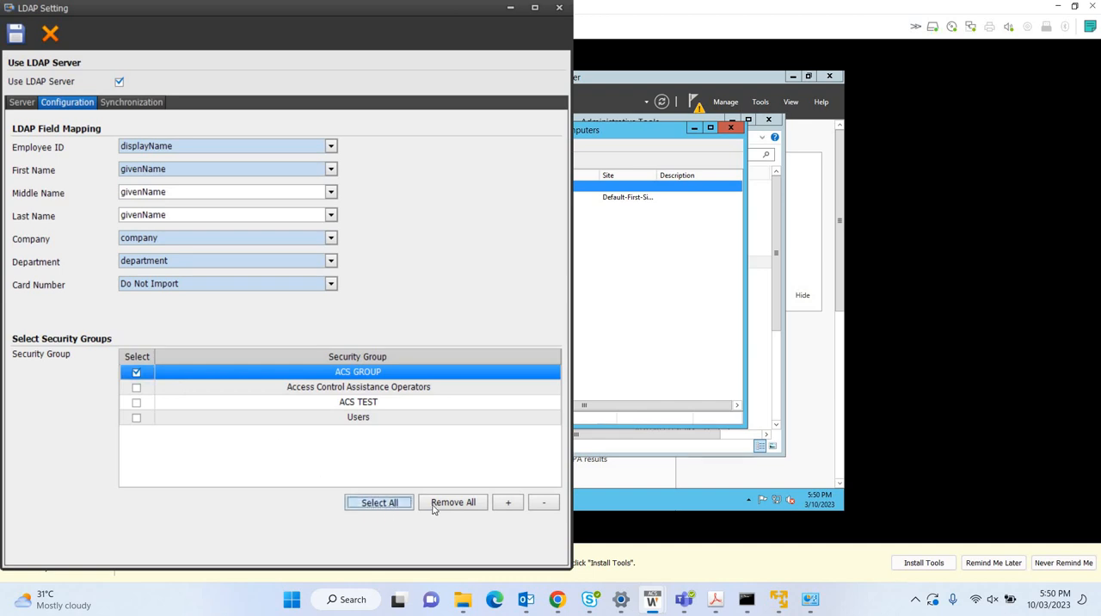
pyautogui.click(451, 504)
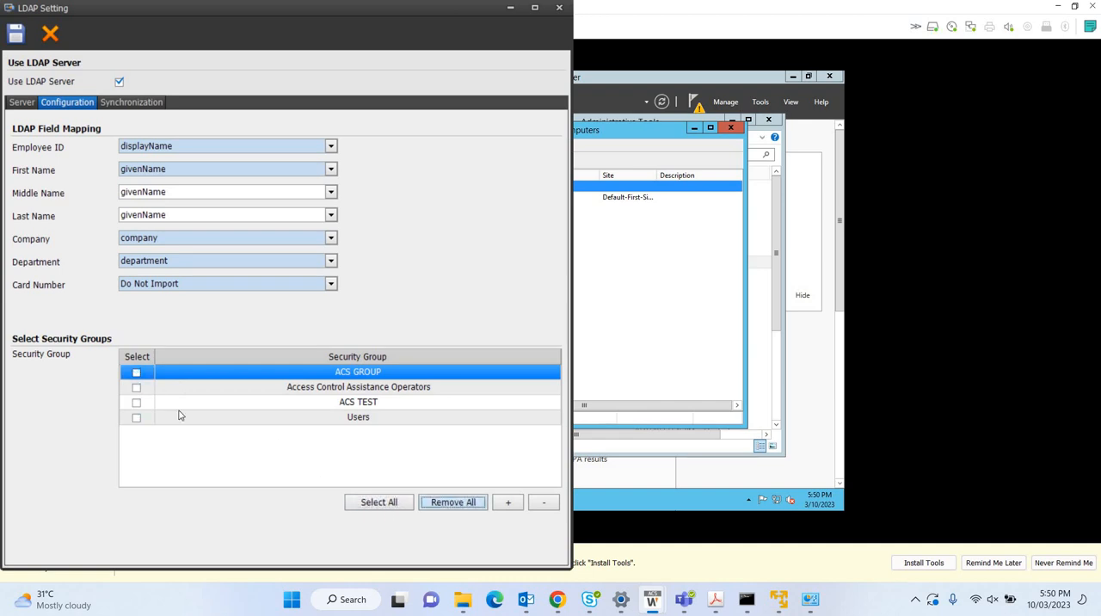
pyautogui.click(137, 375)
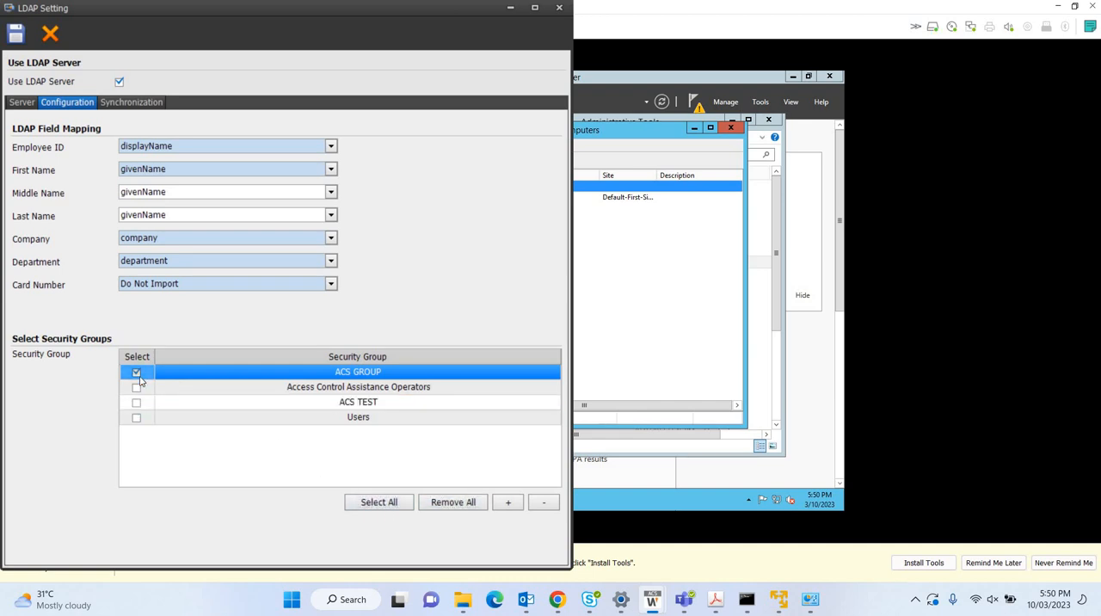
pyautogui.click(392, 504)
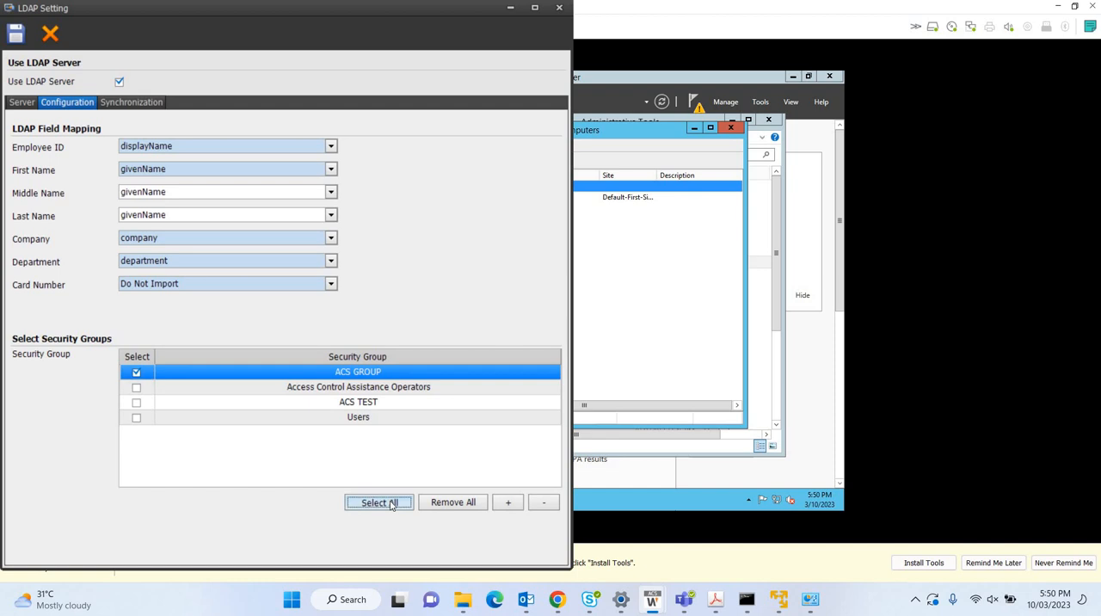
pyautogui.click(543, 506)
# Step: Browse the security groups available to add from the LDAP server and close the list without choosing any
pyautogui.click(508, 503)
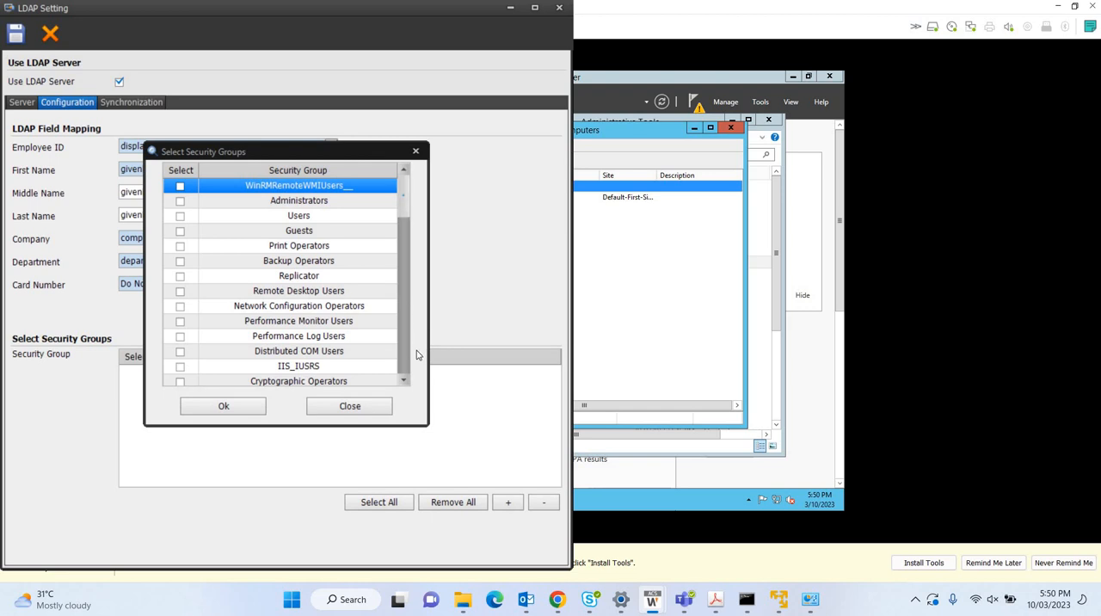
pyautogui.scroll(-10, 418, 352)
pyautogui.scroll(10, 352, 383)
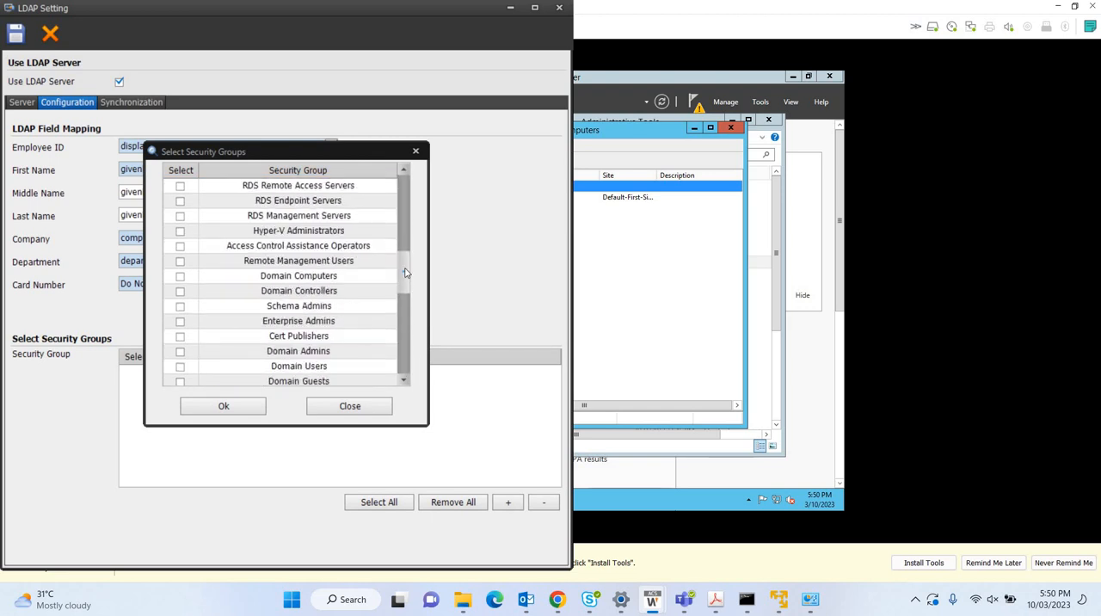
pyautogui.click(352, 408)
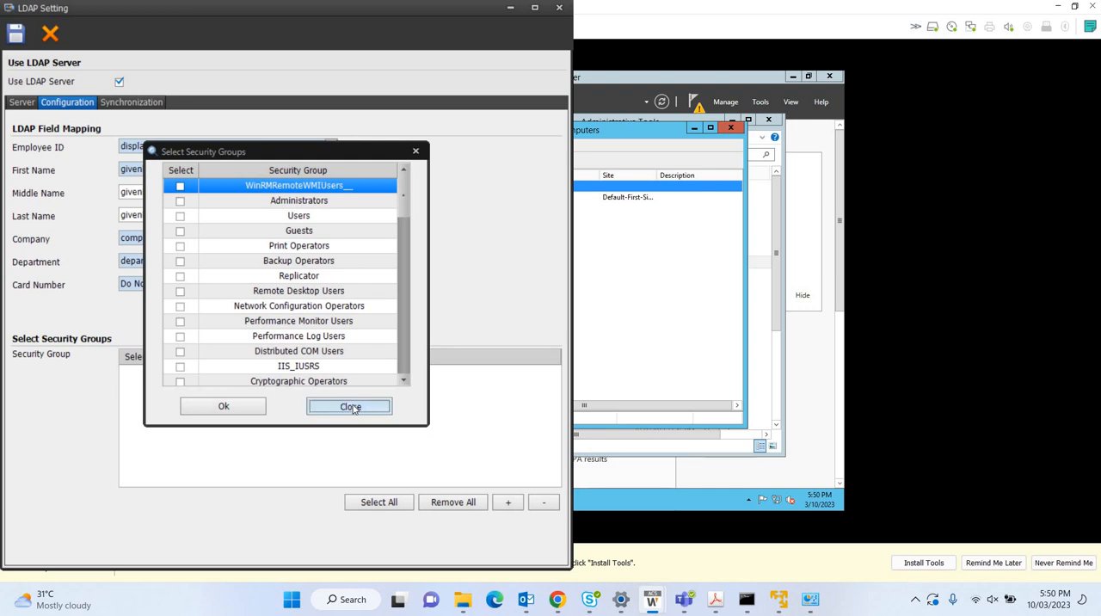
# Step: Switch to Active Directory Users and Computers and create a global security group named ACS GROUP USE in Domain Controllers
pyautogui.click(641, 136)
pyautogui.rightClick(473, 221)
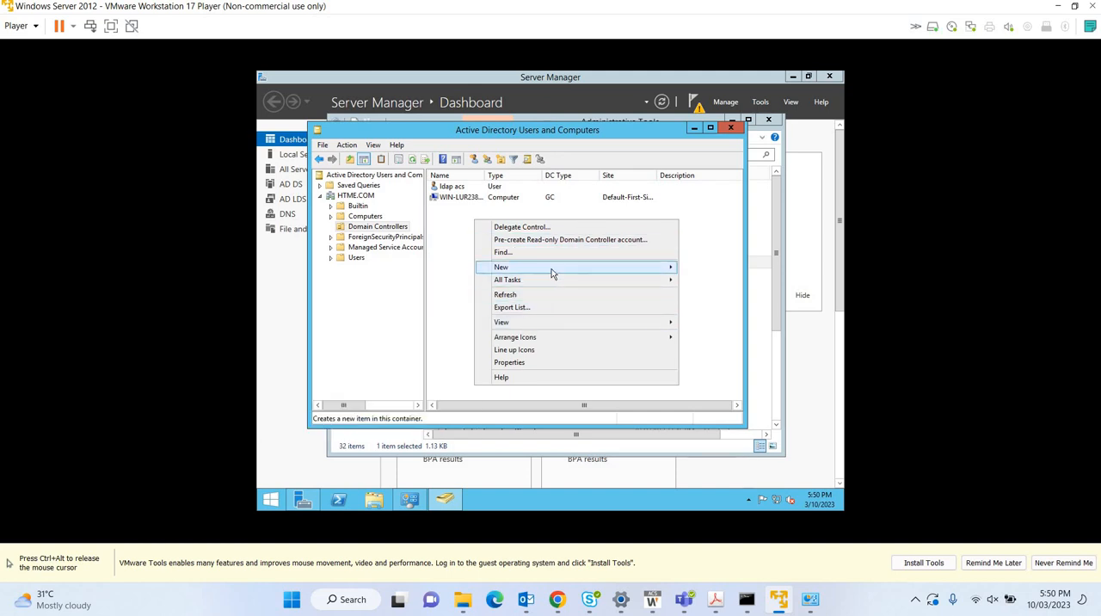
pyautogui.moveTo(550, 269)
pyautogui.click(715, 295)
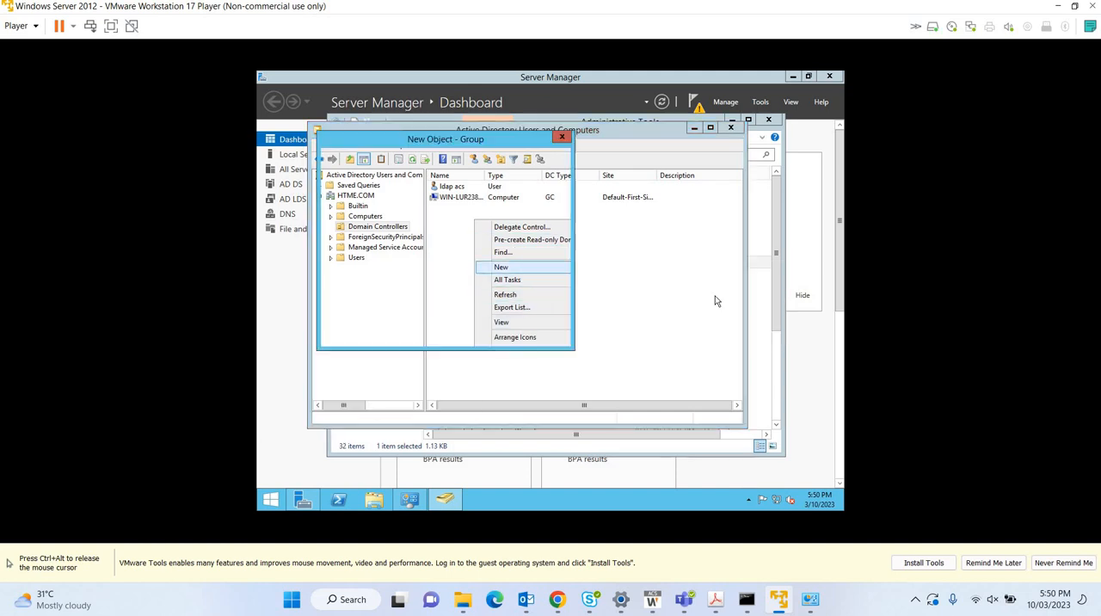
pyautogui.write('ACS GROUP')
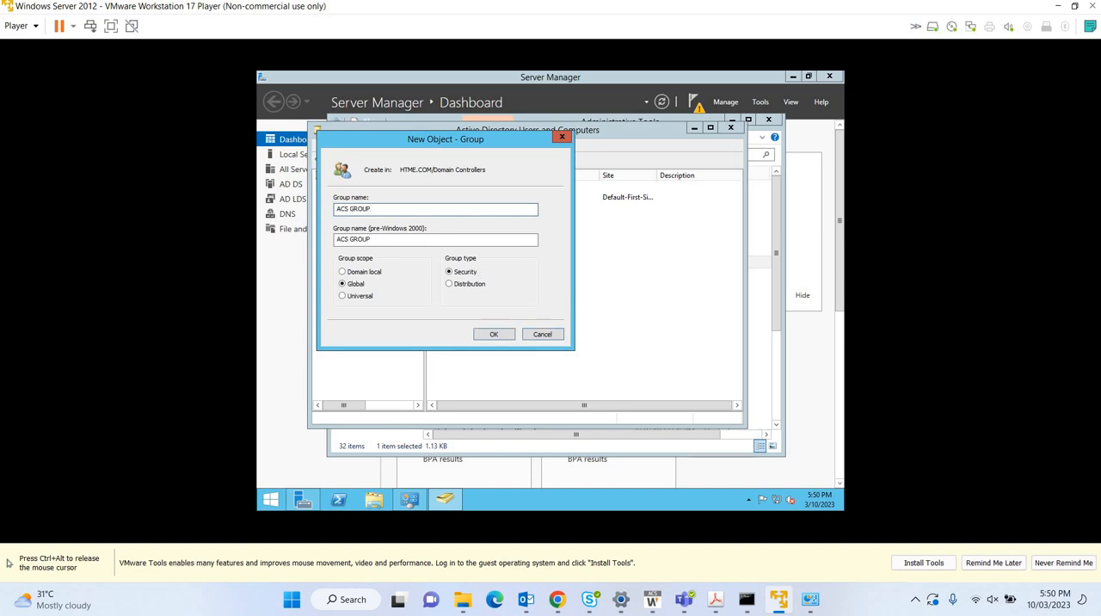
pyautogui.write(' USERS')
pyautogui.click(496, 334)
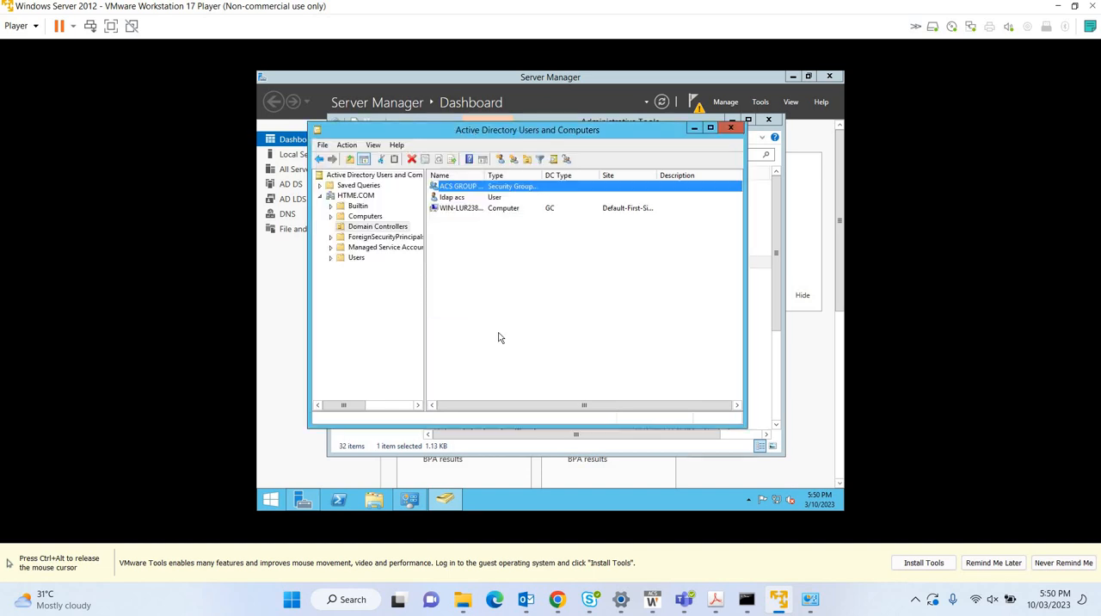
# Step: Add the ldap acs user in Domain Controllers to the ACS GROUP USERS group, finding the group through an advanced search
pyautogui.click(456, 199)
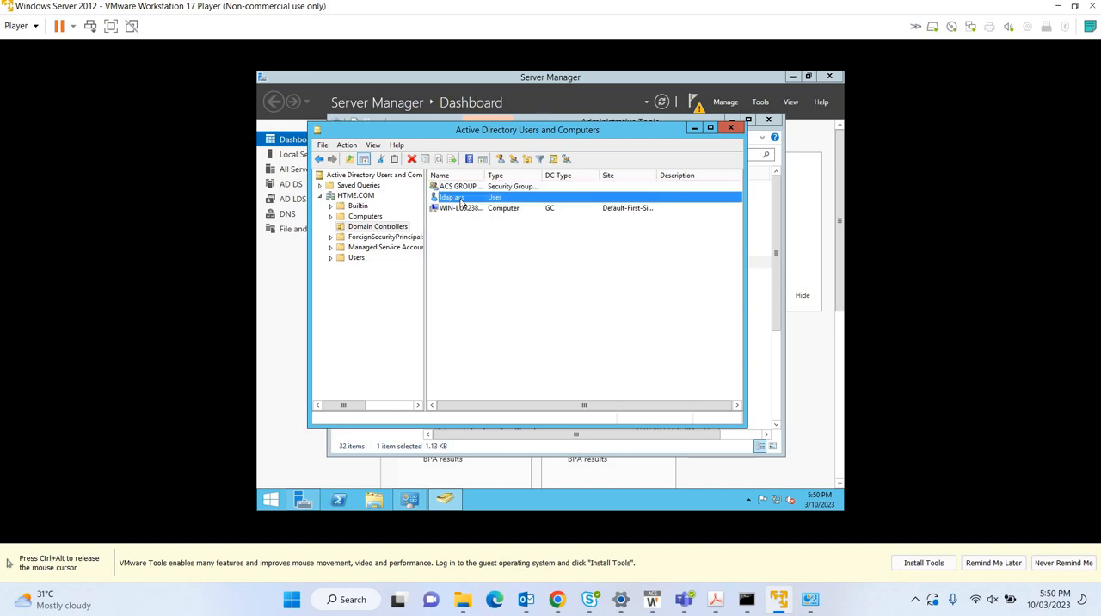
pyautogui.rightClick(459, 199)
pyautogui.click(521, 221)
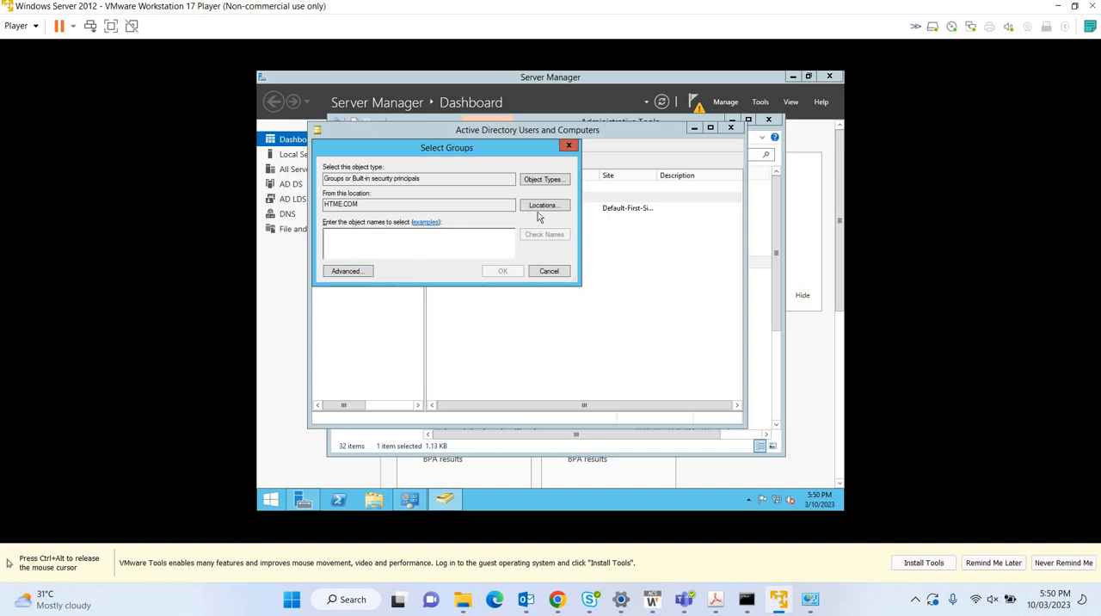
pyautogui.click(362, 272)
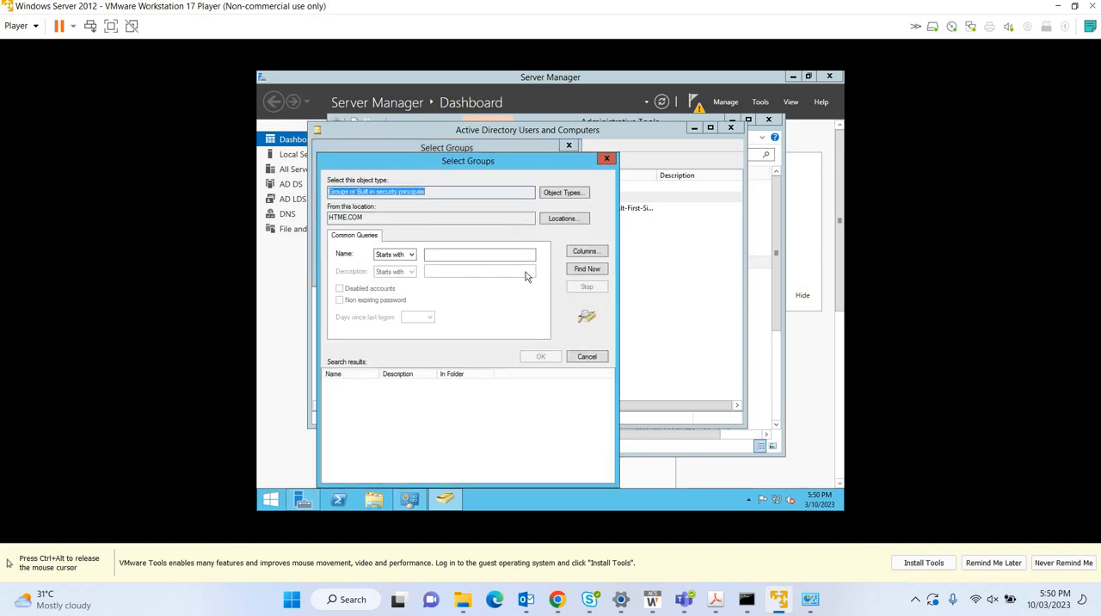
pyautogui.click(593, 269)
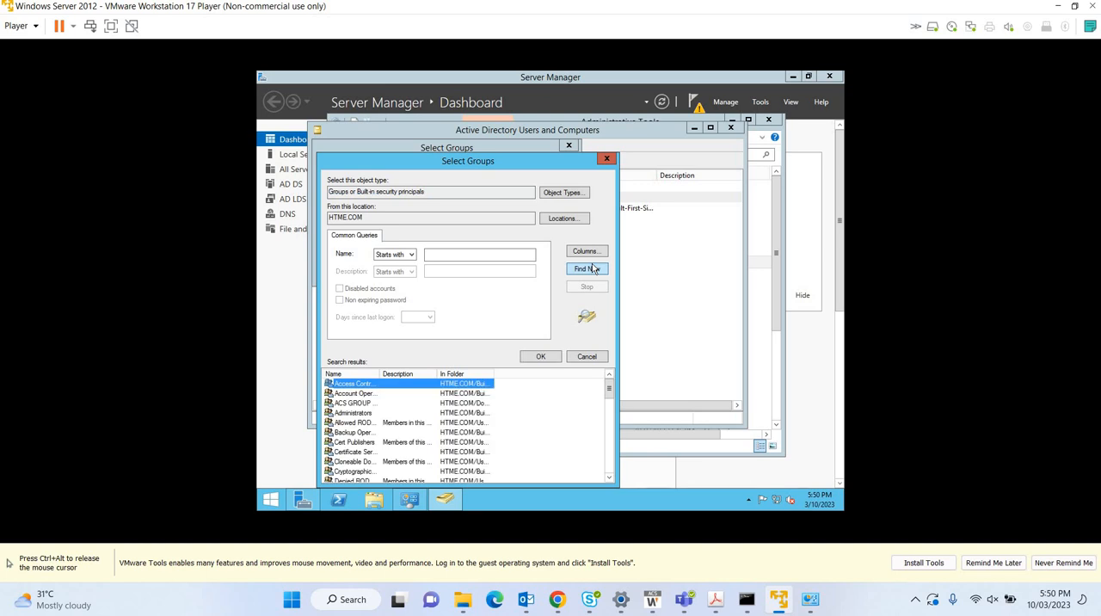
pyautogui.doubleClick(380, 375)
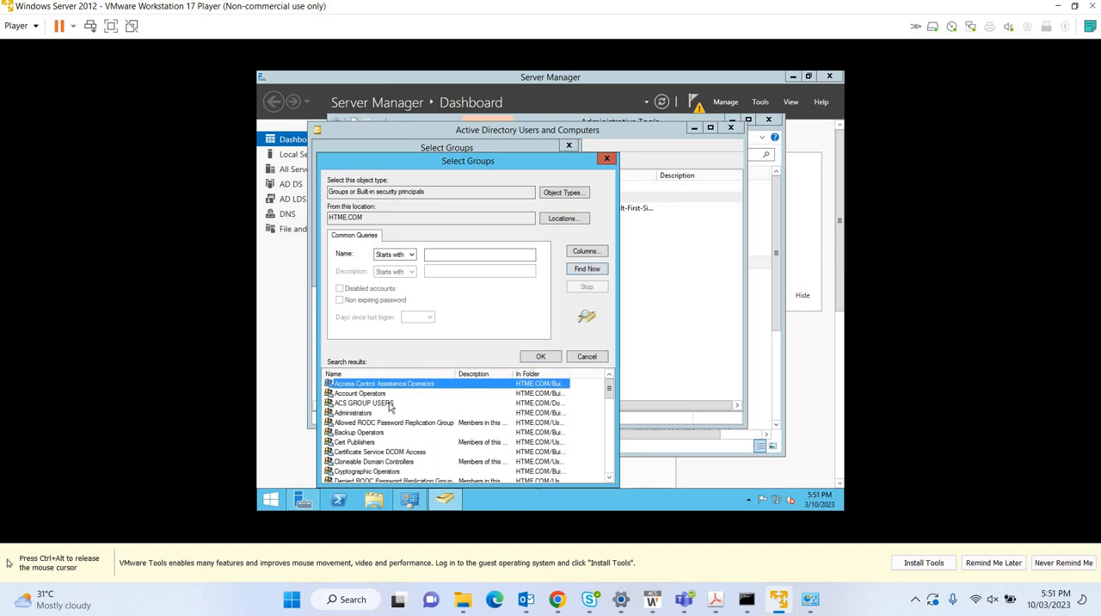
pyautogui.click(389, 404)
pyautogui.click(540, 356)
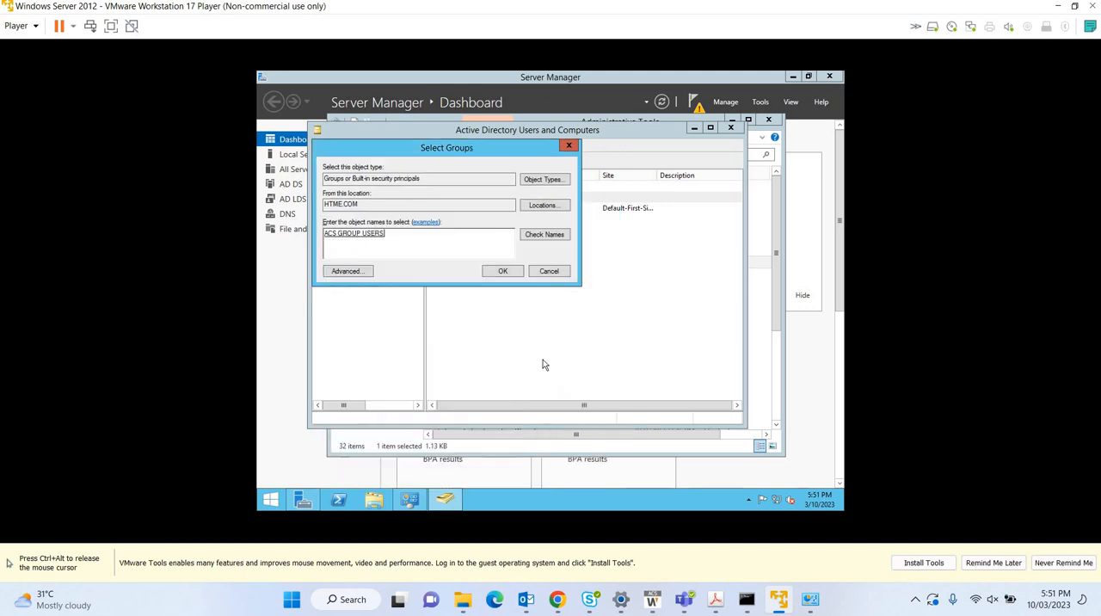
pyautogui.click(506, 272)
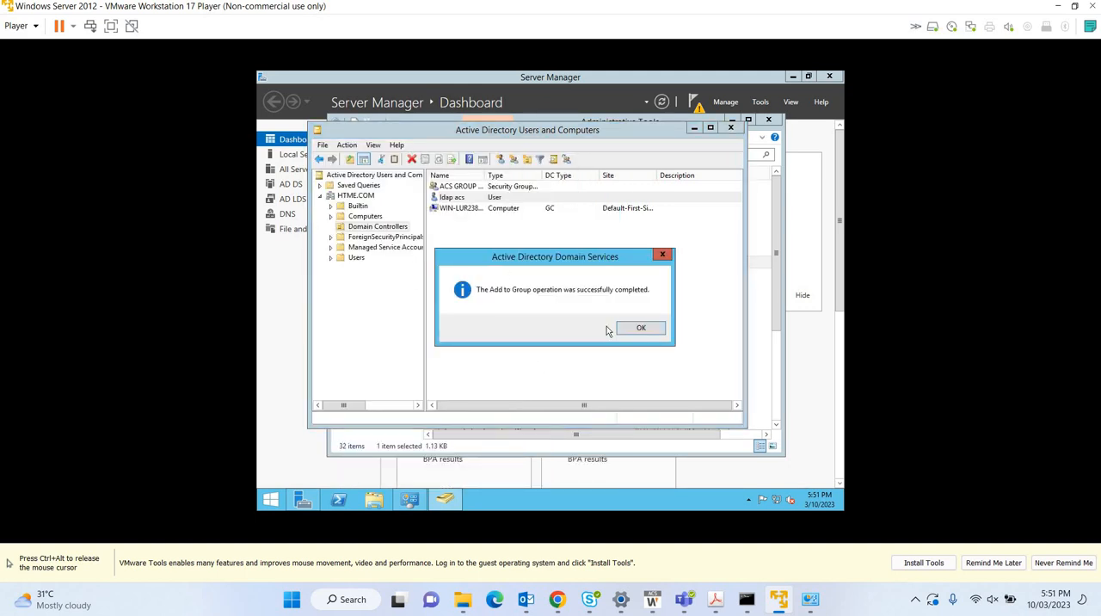
pyautogui.click(656, 327)
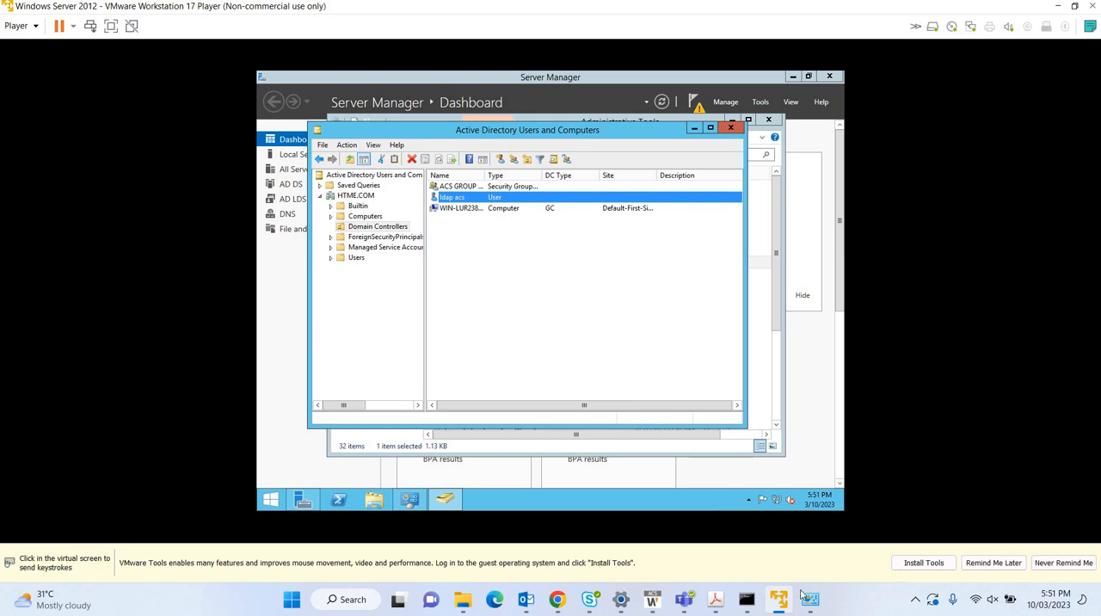
# Step: Switch to the LDAP Setting window, add ACS GROUP USERS to the security groups and mark it as selected
pyautogui.moveTo(652, 598)
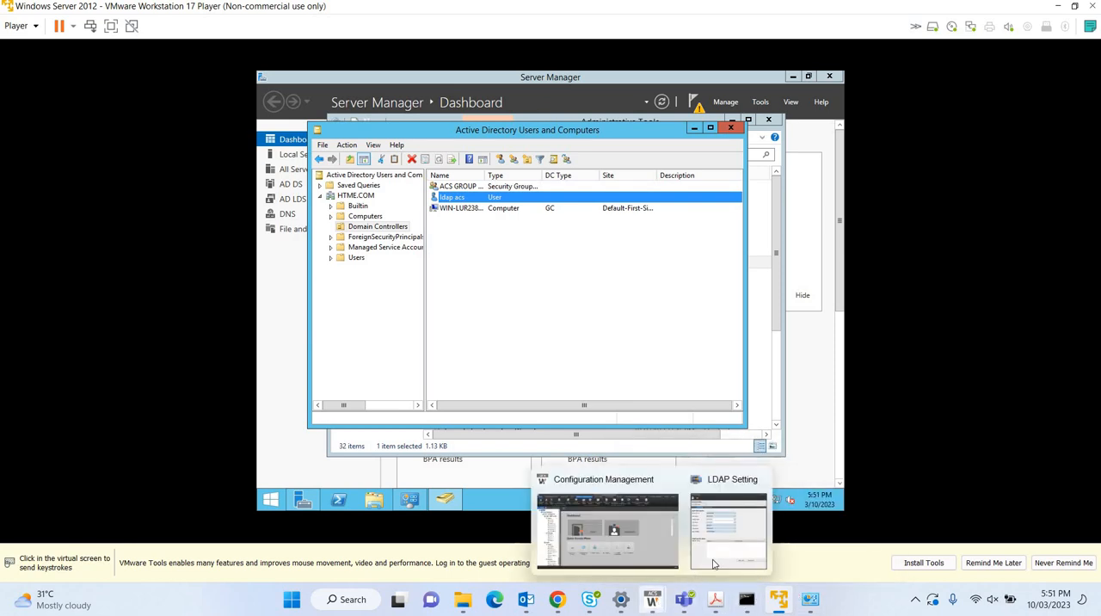
pyautogui.click(713, 564)
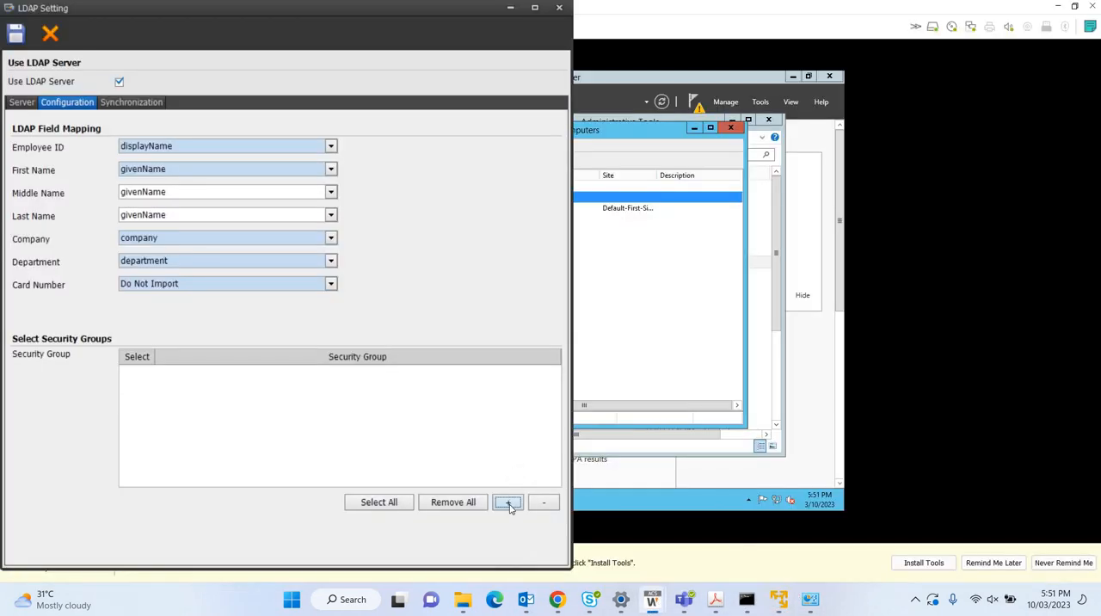
pyautogui.click(508, 502)
pyautogui.scroll(-3, 410, 384)
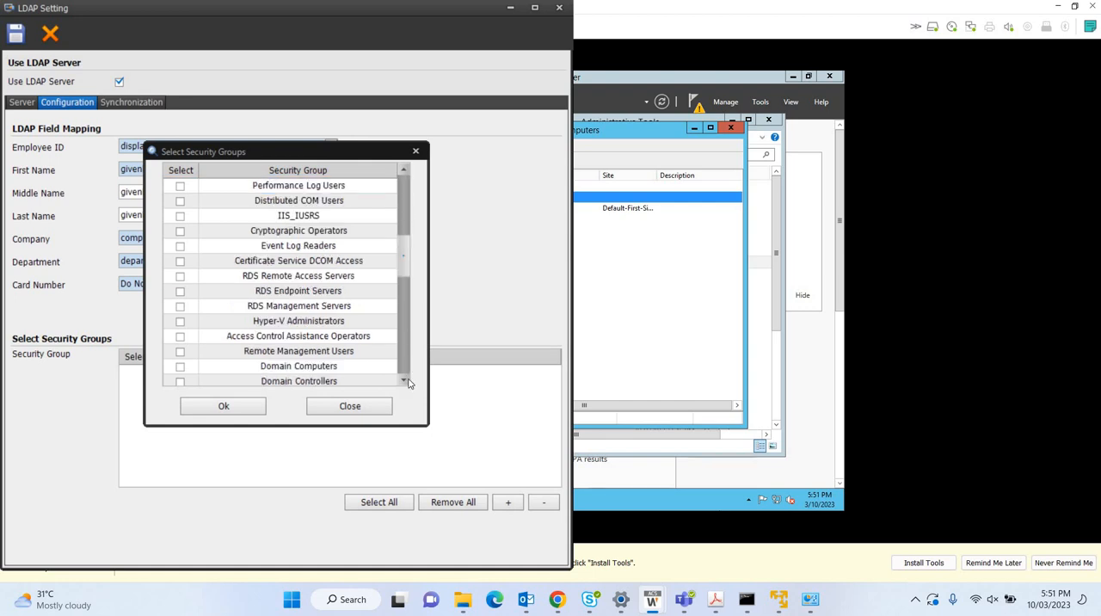
pyautogui.scroll(-5, 409, 383)
pyautogui.click(180, 368)
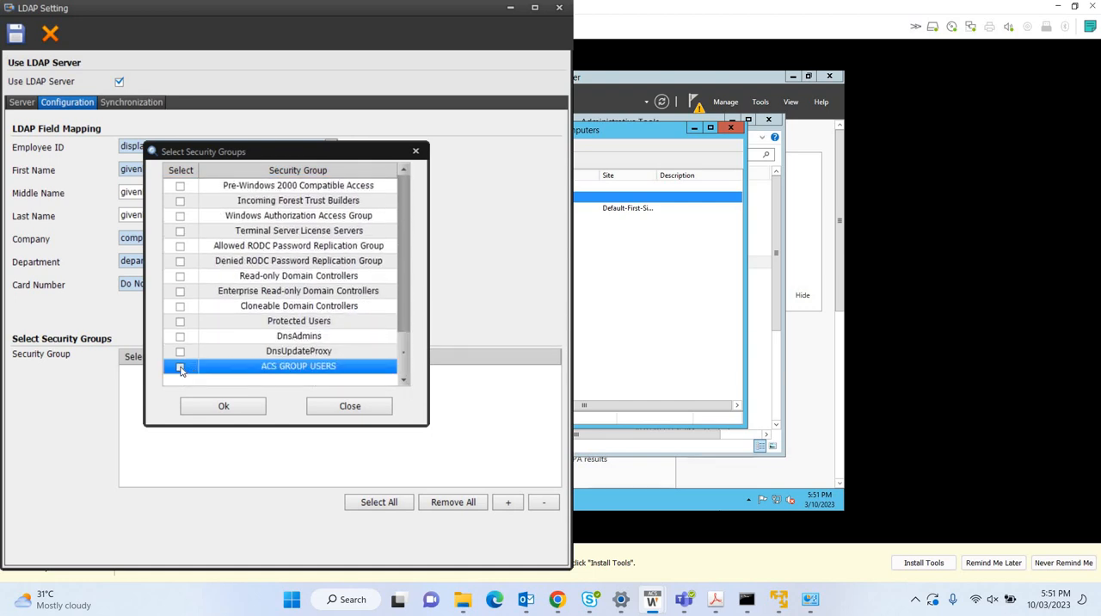
pyautogui.click(221, 407)
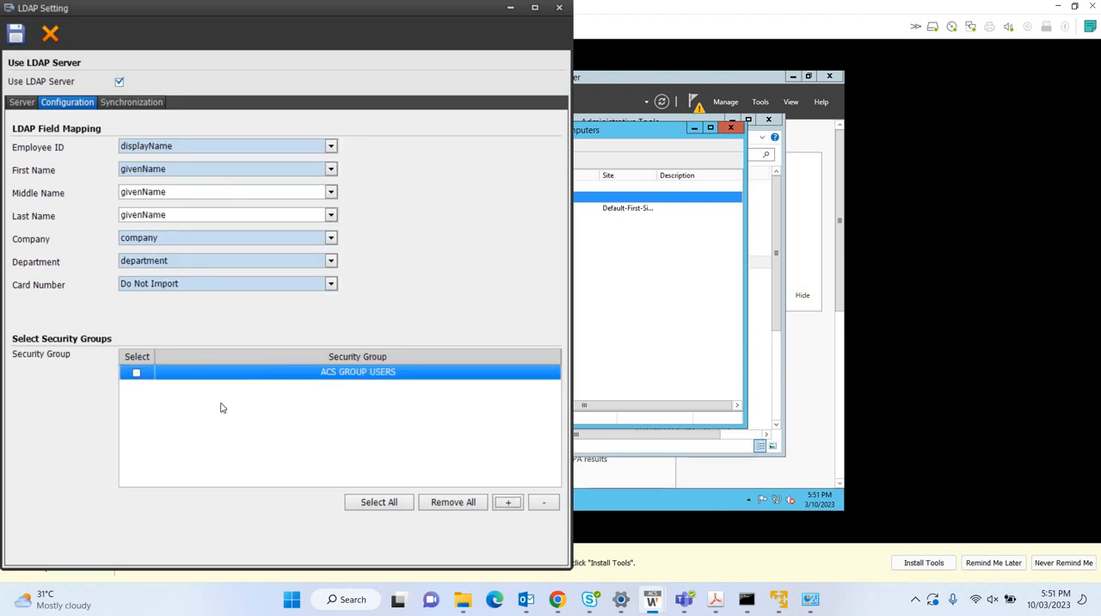
pyautogui.click(136, 374)
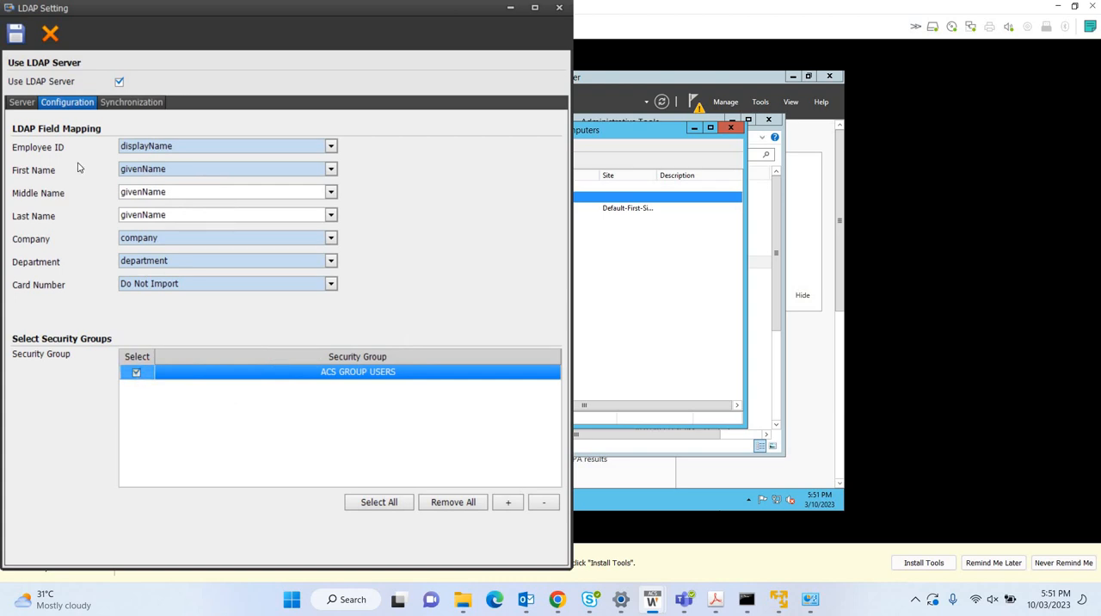
# Step: Save the LDAP server settings and close the LDAP Setting window
pyautogui.click(15, 36)
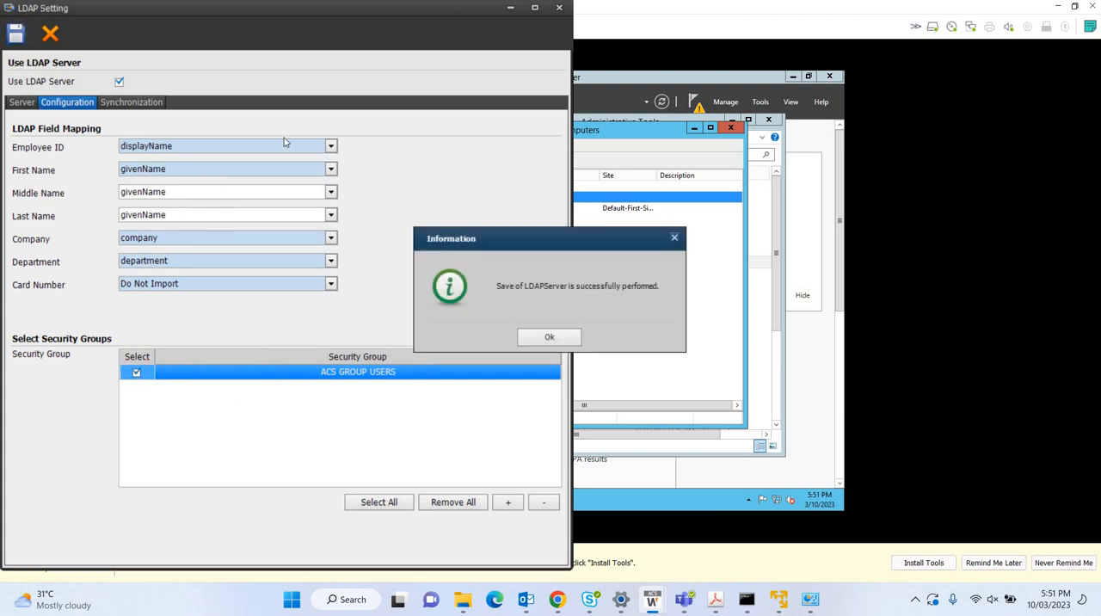
pyautogui.click(538, 337)
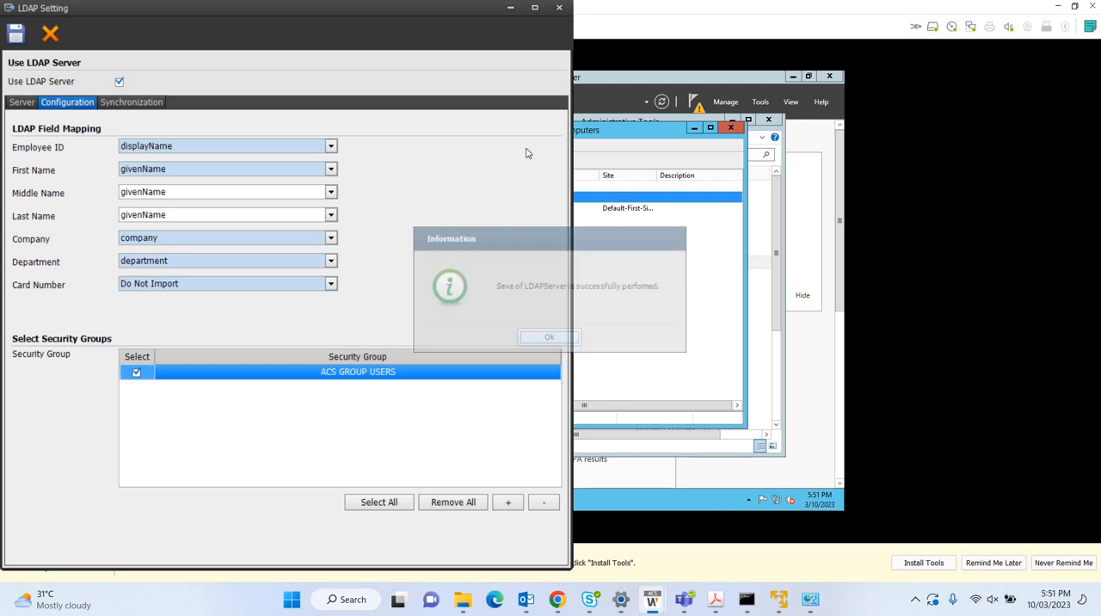
pyautogui.click(559, 10)
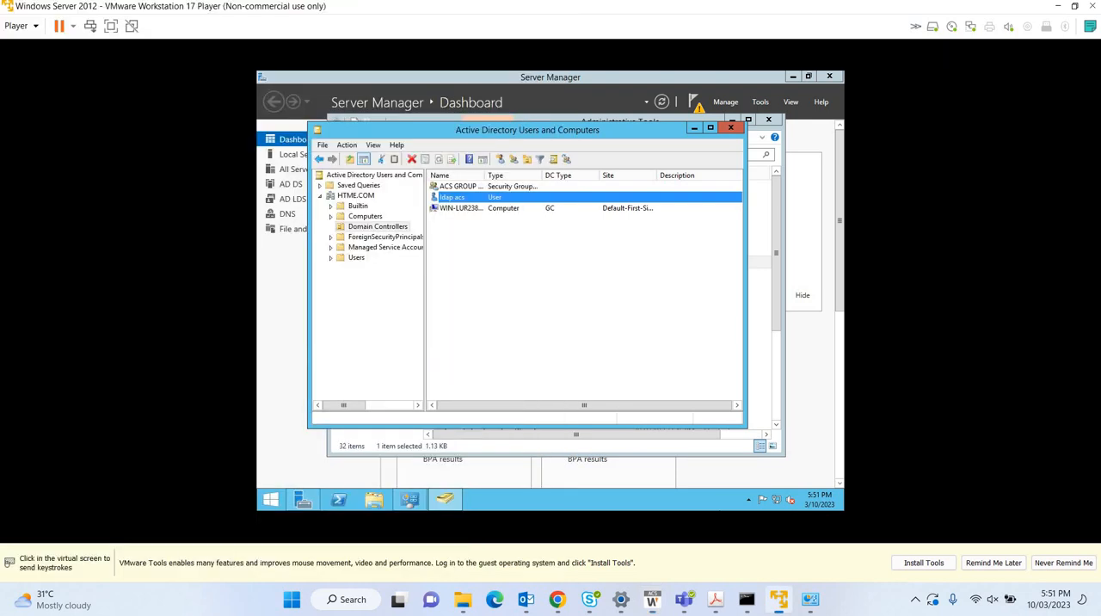
# Step: Switch to Wisenet ACS Configuration Management and show the hidden background programs in the Windows notification area
pyautogui.click(653, 599)
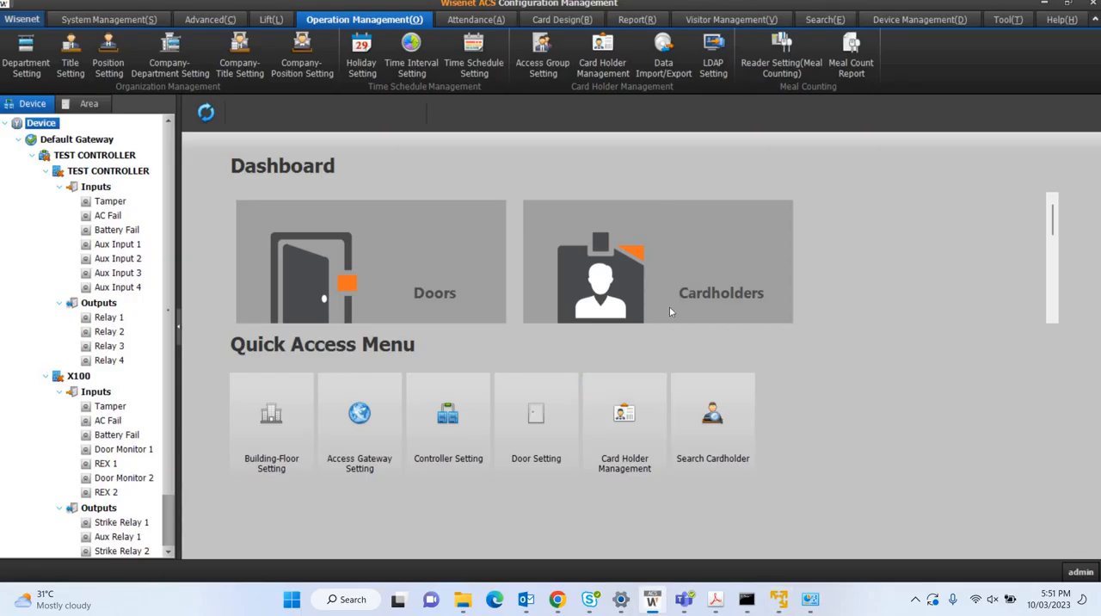
pyautogui.click(916, 601)
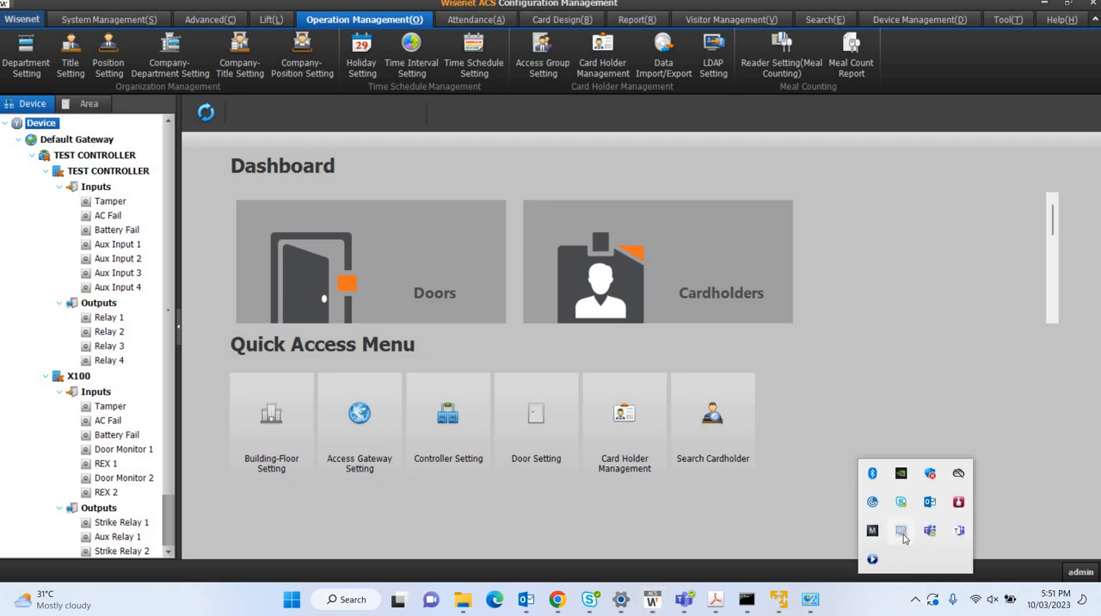